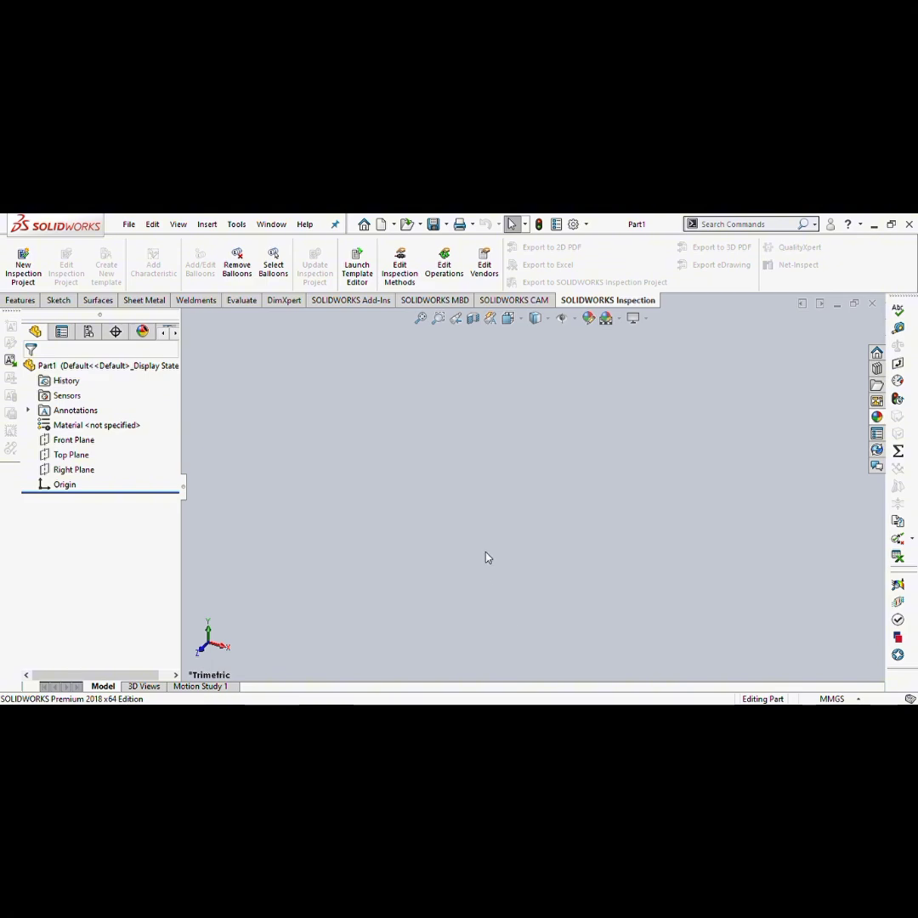
- Sketch an ellipse centred on the origin on the Top Plane, with radii of about 91 mm and 64 mm
left_click(73, 459)
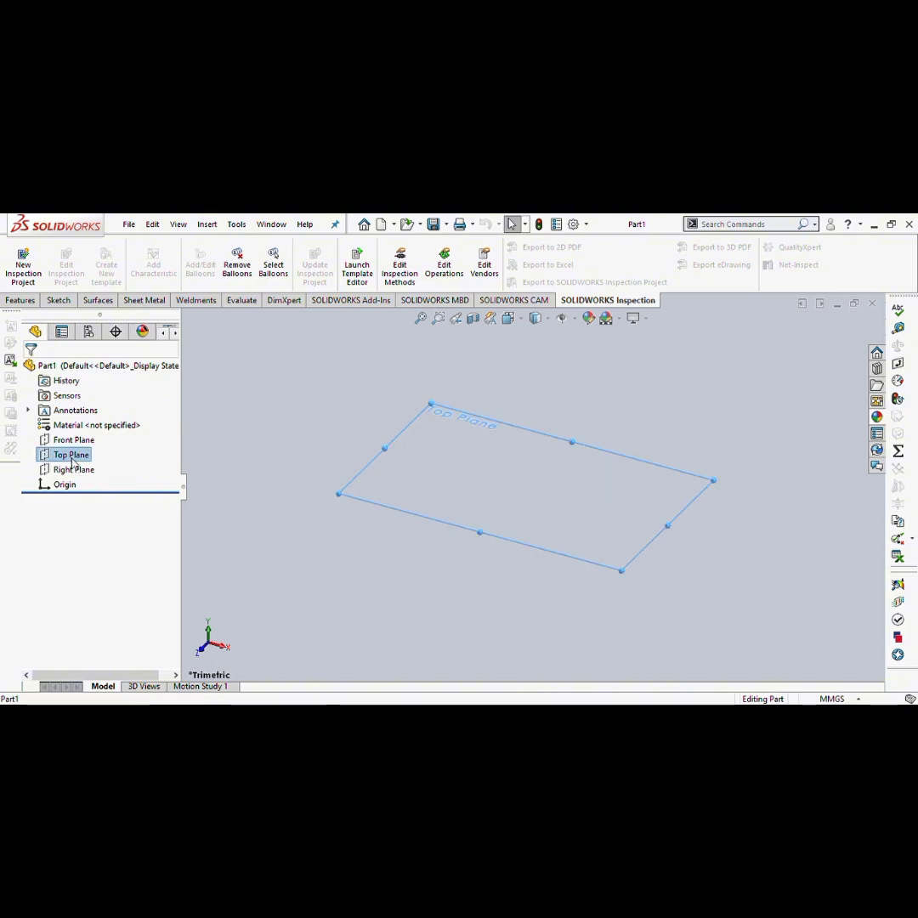
left_click(85, 443)
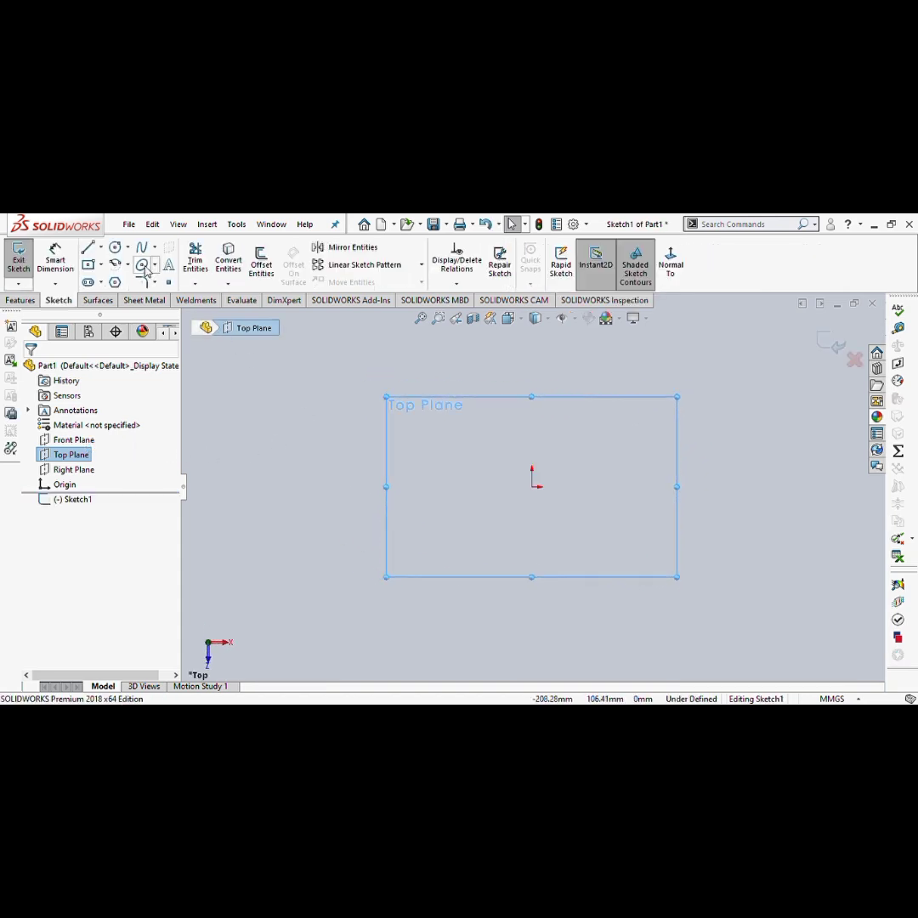
left_click(142, 265)
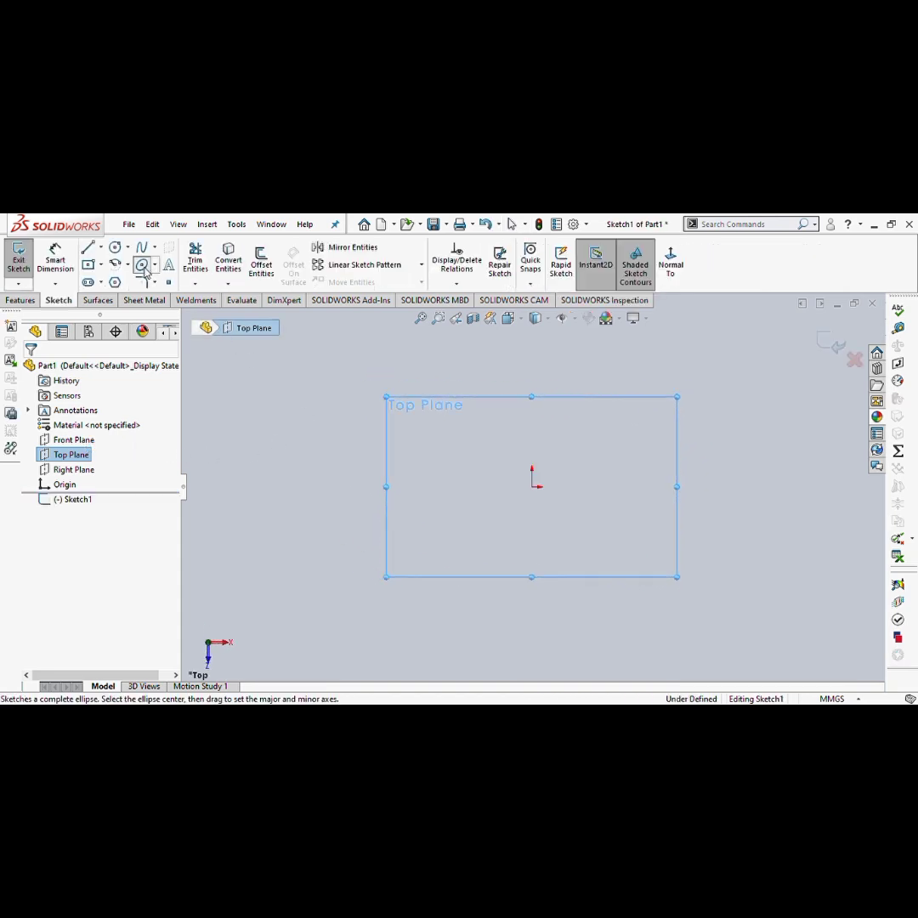
left_click(533, 487)
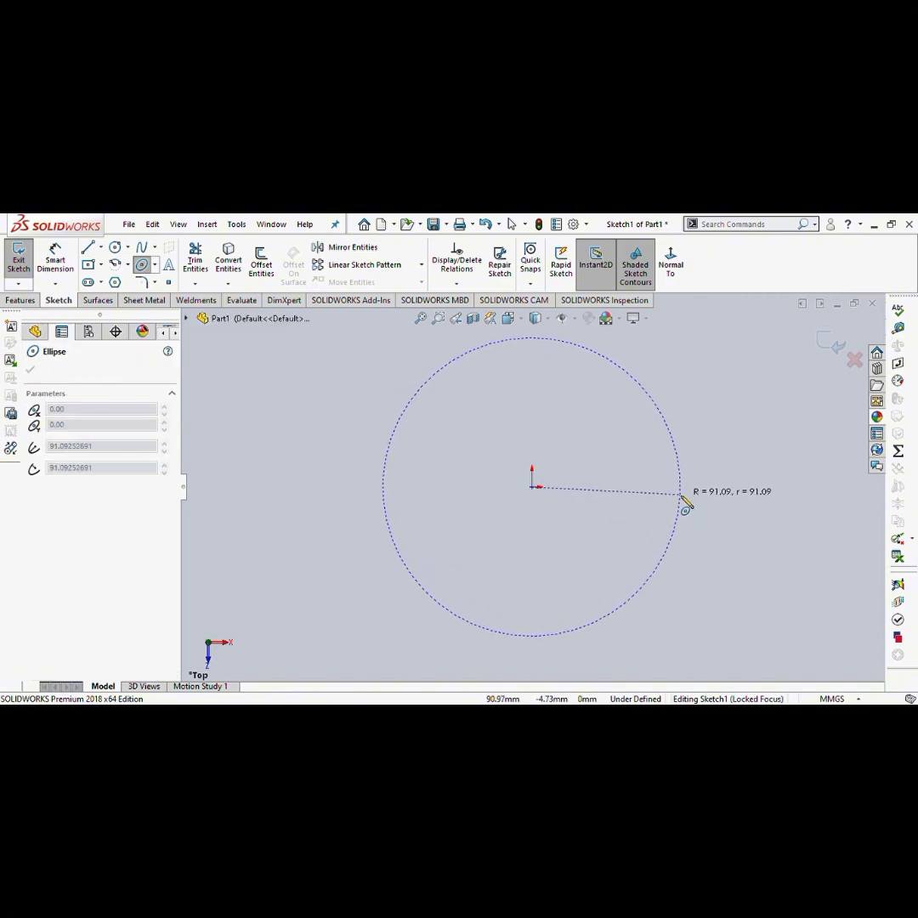
left_click(681, 496)
left_click(627, 399)
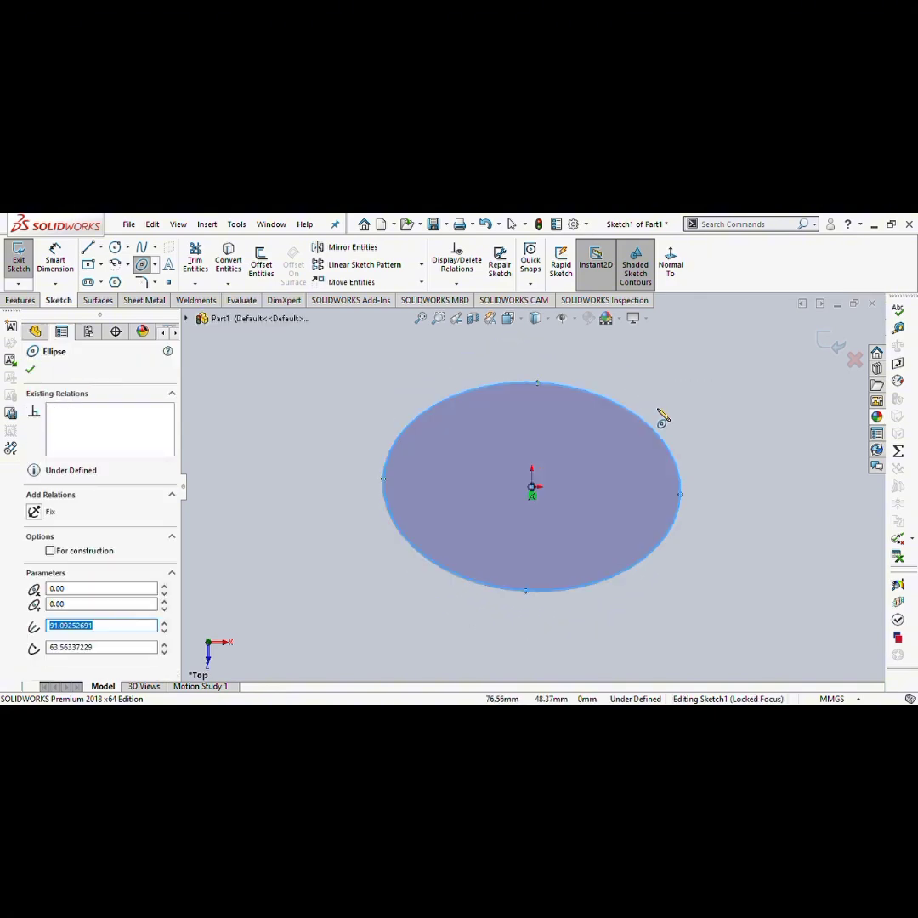
- Dimension the horizontal distance between the ellipse's two side points as 500 mm
right_click_drag(750, 531, 746, 449)
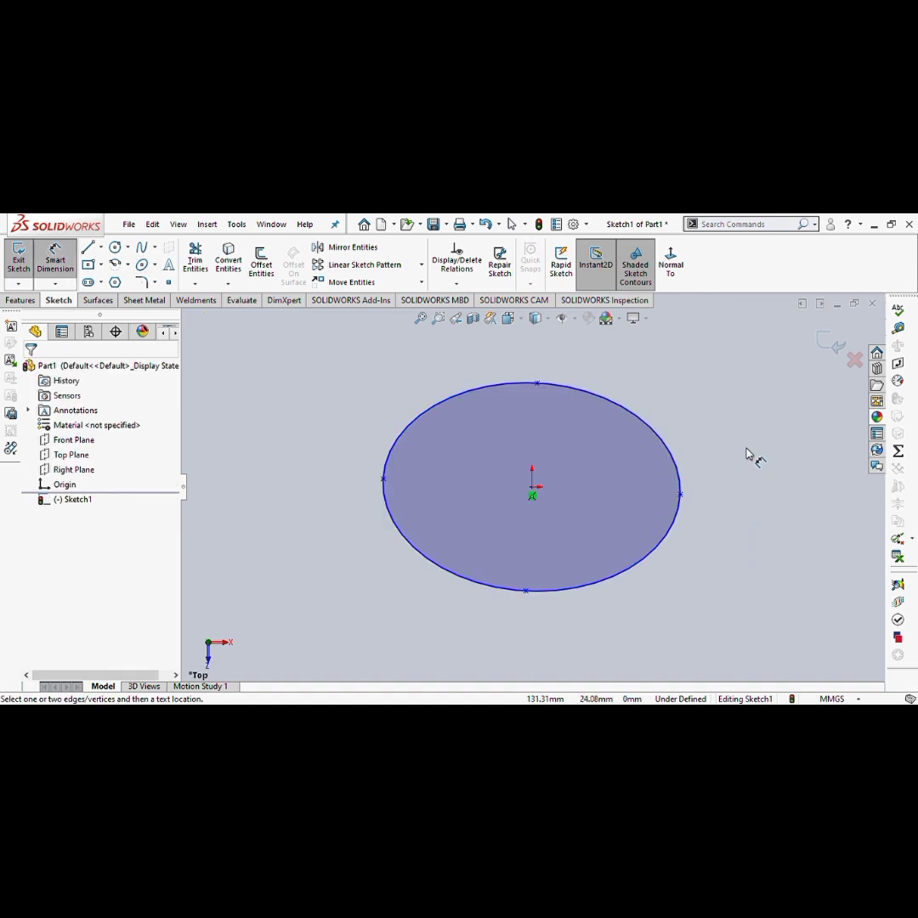
left_click(383, 480)
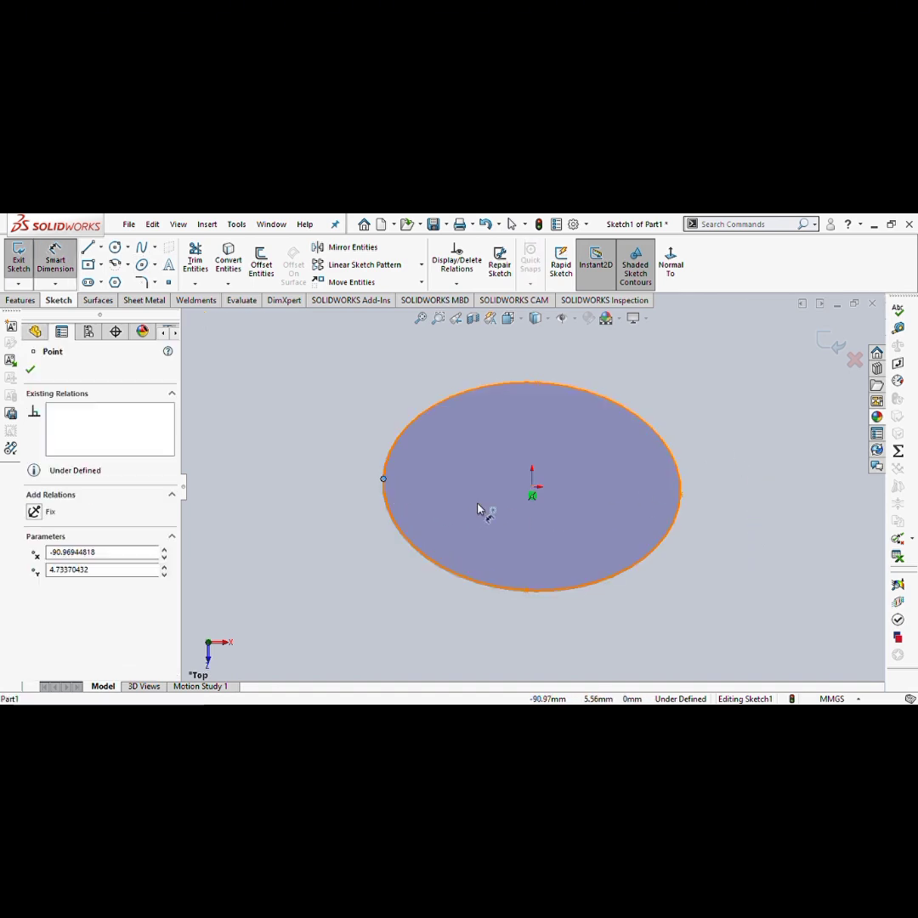
left_click(681, 494)
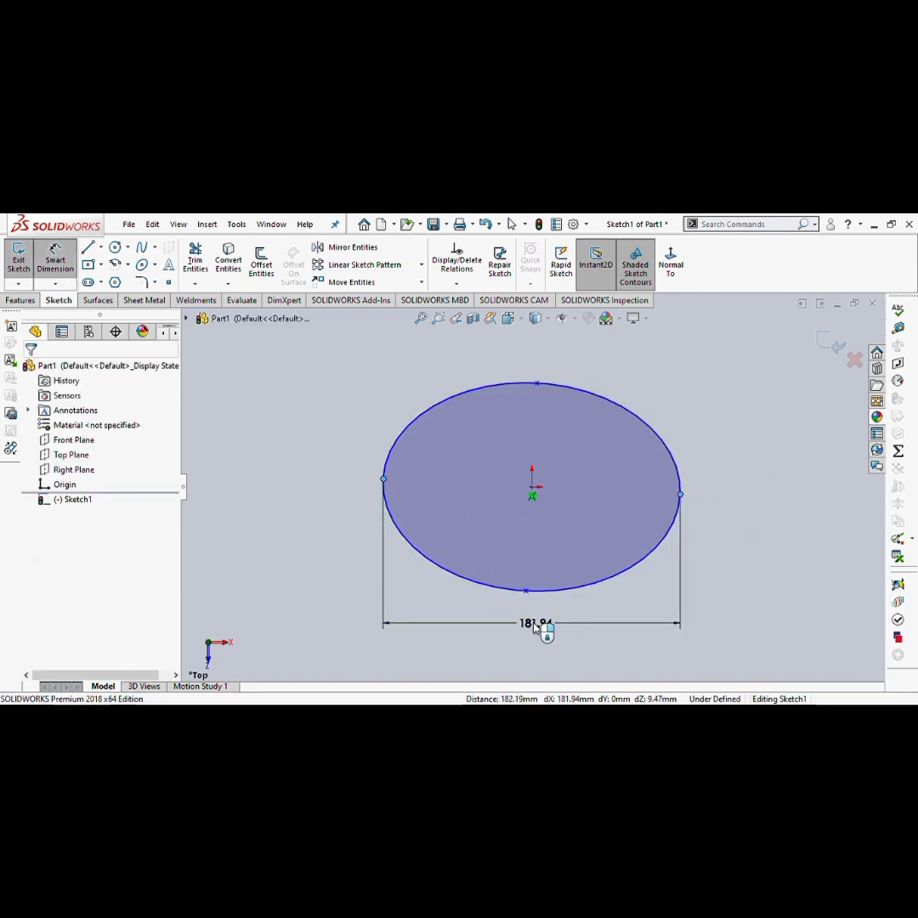
left_click(536, 627)
type("500")
key("Return")
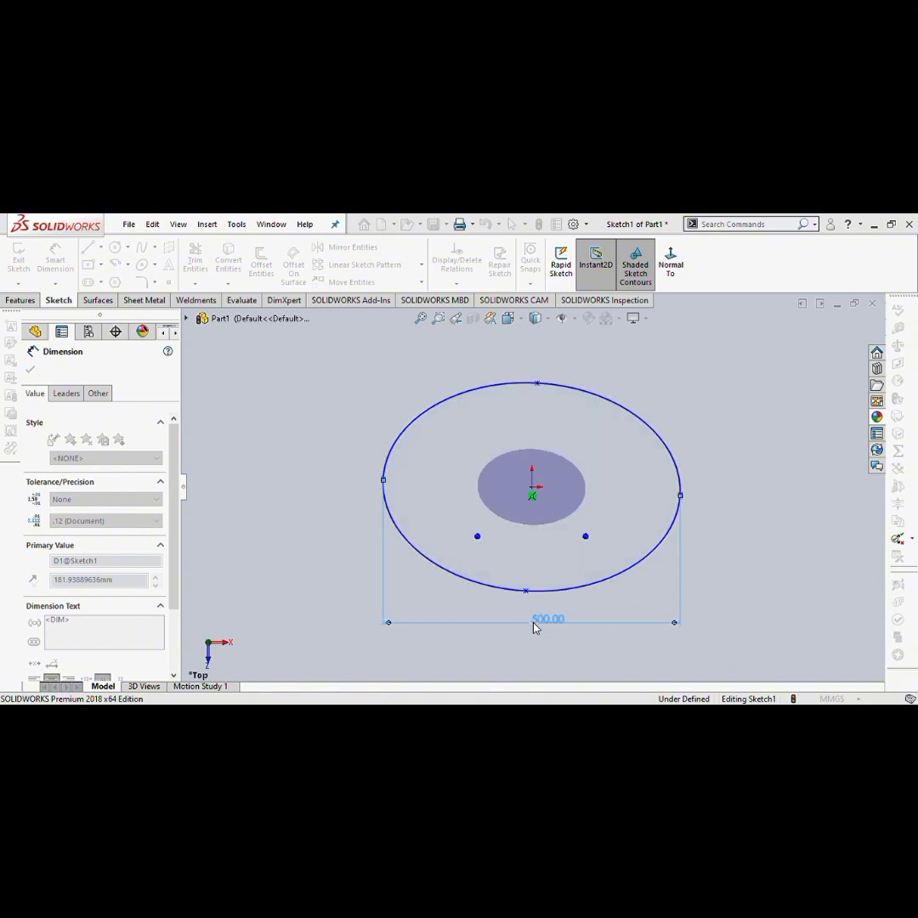
- Dimension the vertical distance between the ellipse's upper and lower points as 400 mm
left_click(526, 590)
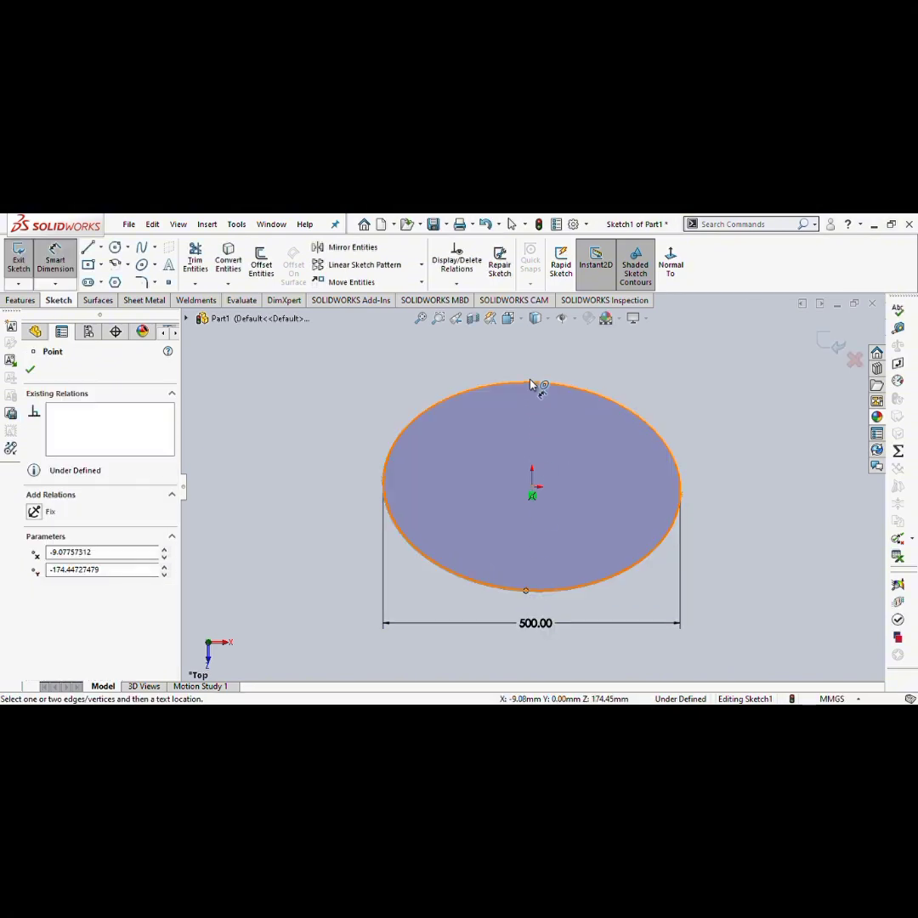
left_click(538, 384)
left_click(756, 490)
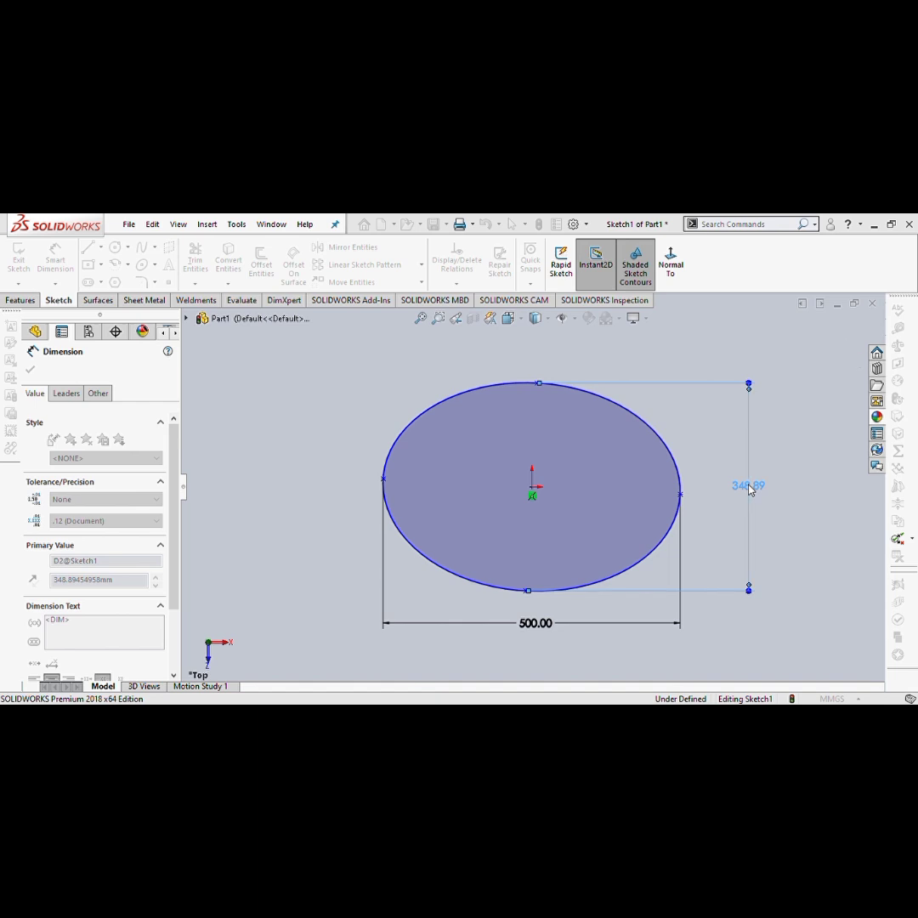
type("400")
key("Return")
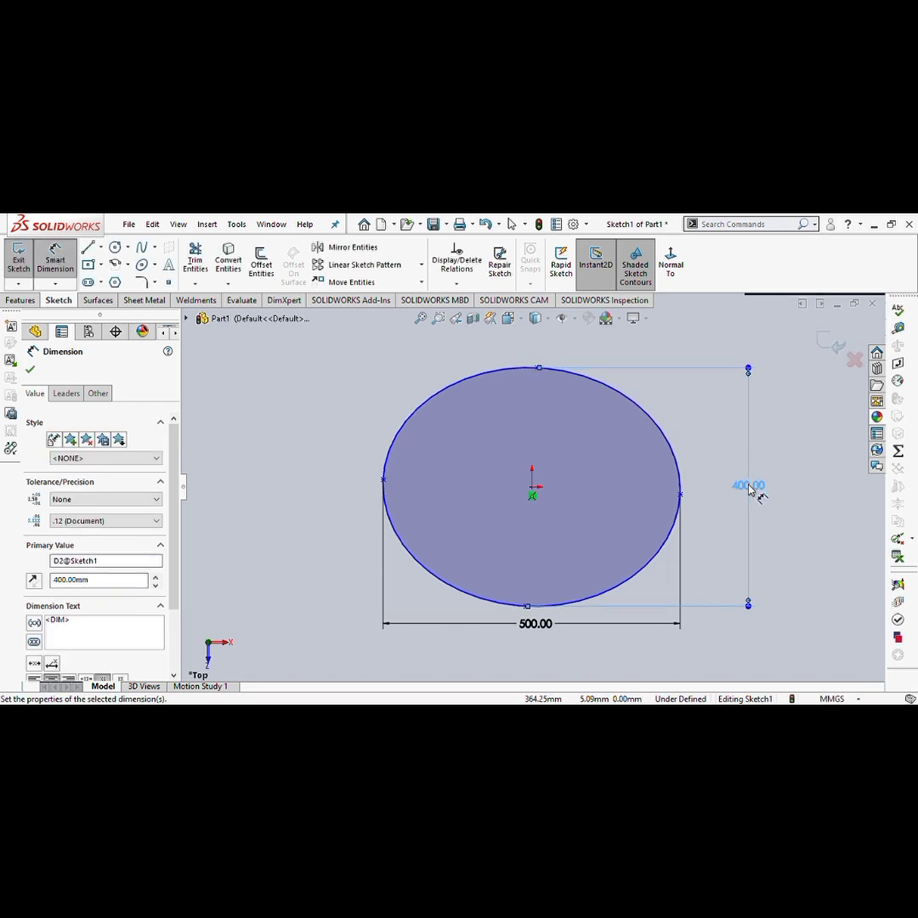
- Set the ellipse's vertical dimension to 350 mm and finish dimensioning
left_click(748, 485)
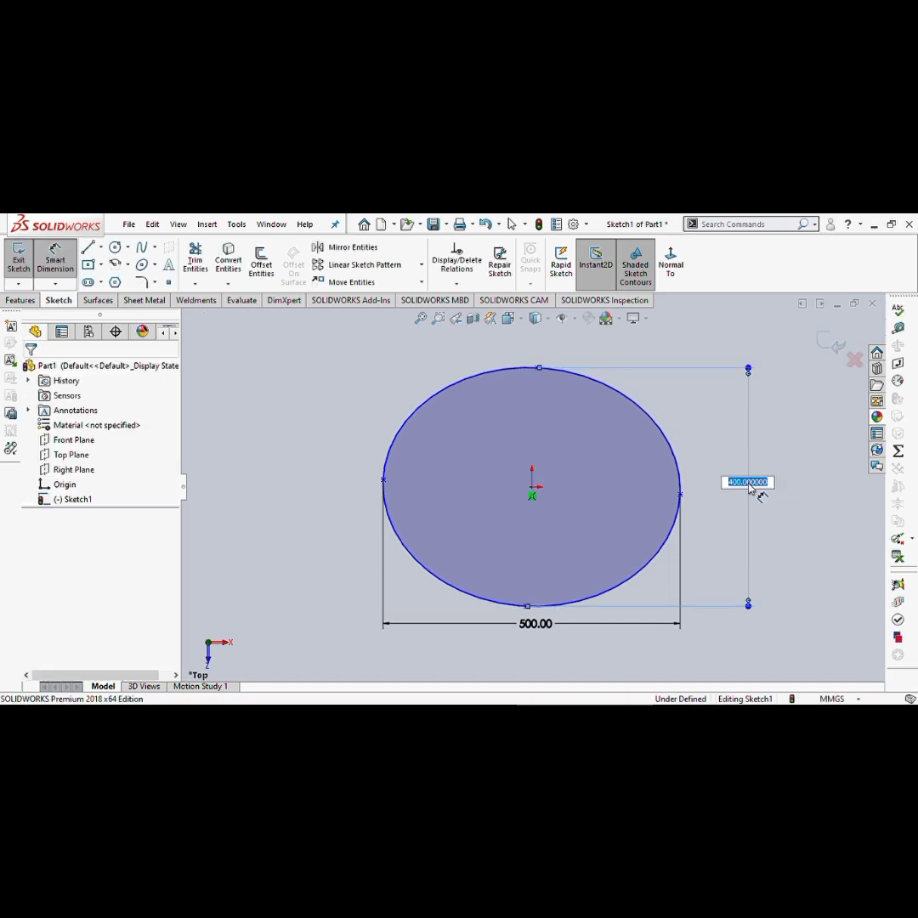
type("350")
key("Return")
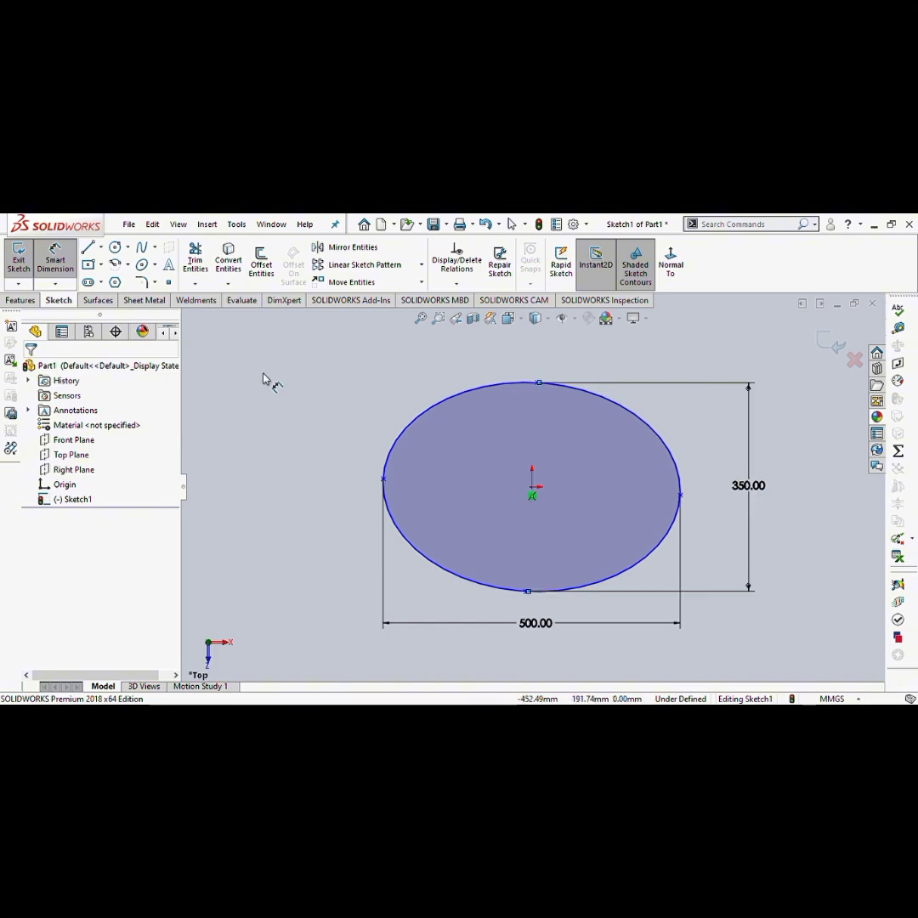
key("Escape")
- Add a vertical relation between the ellipse's upper point, lower point and the origin, and exit the sketch
mouse_move(537, 382)
left_mouse_down()
mouse_move(610, 383)
mouse_move(528, 384)
mouse_move(550, 403)
left_mouse_up()
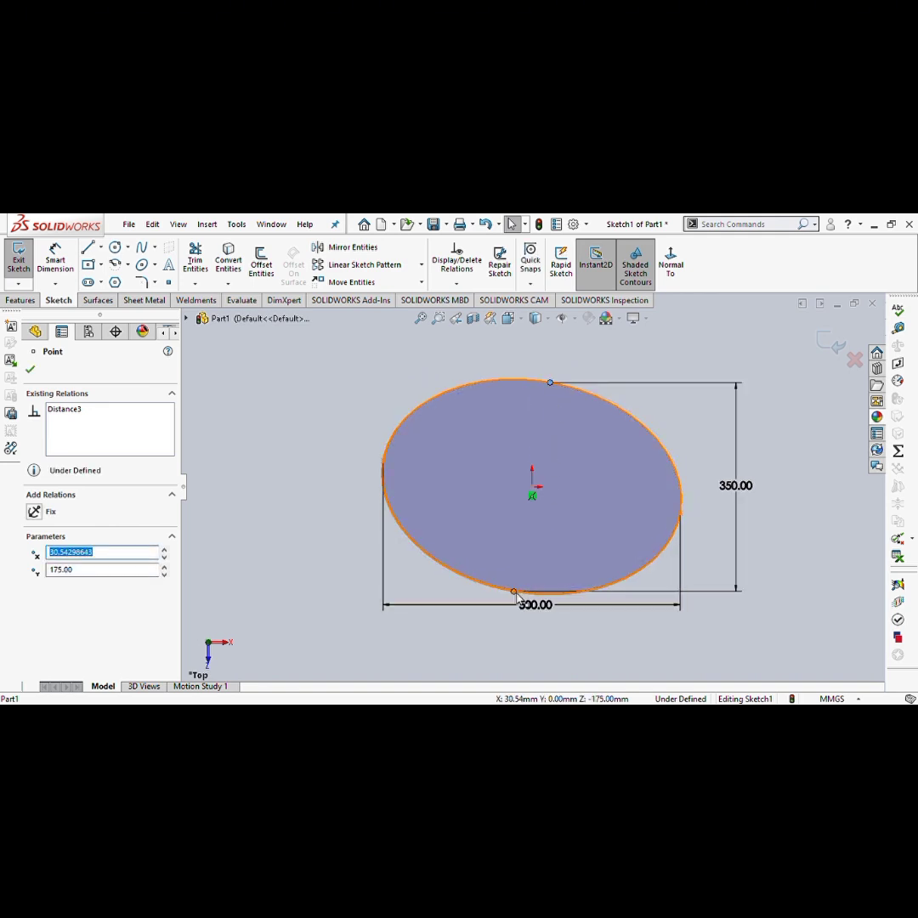
left_click(532, 488, "ctrl")
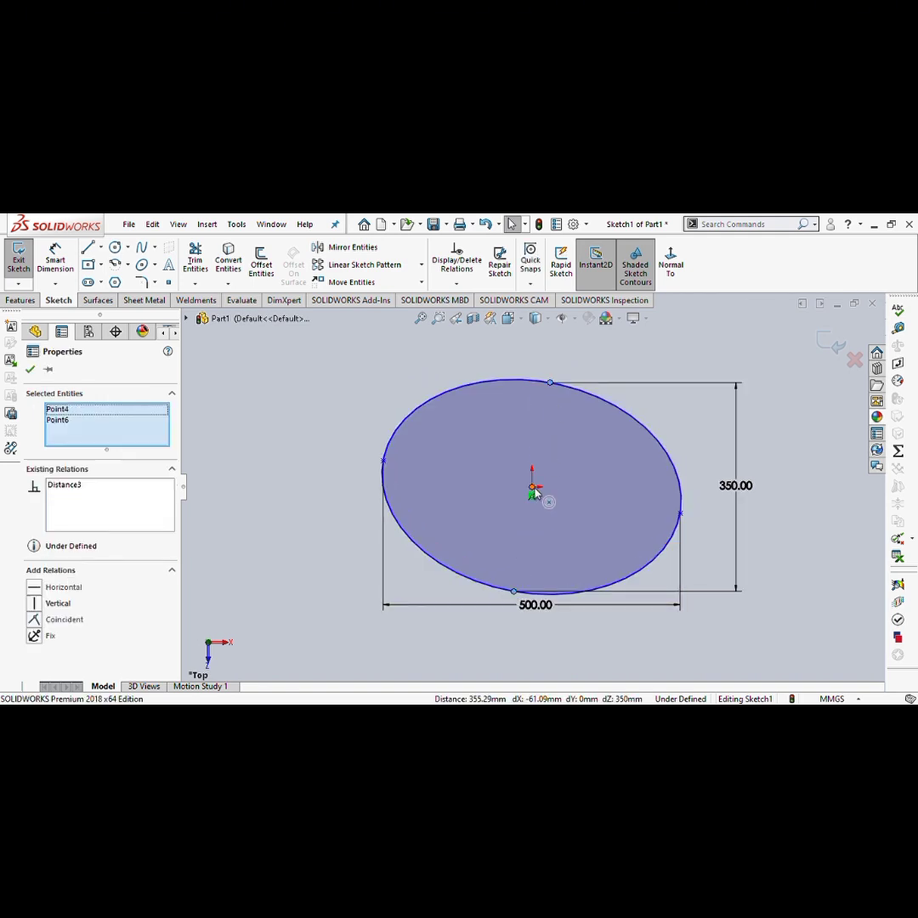
left_click(594, 434)
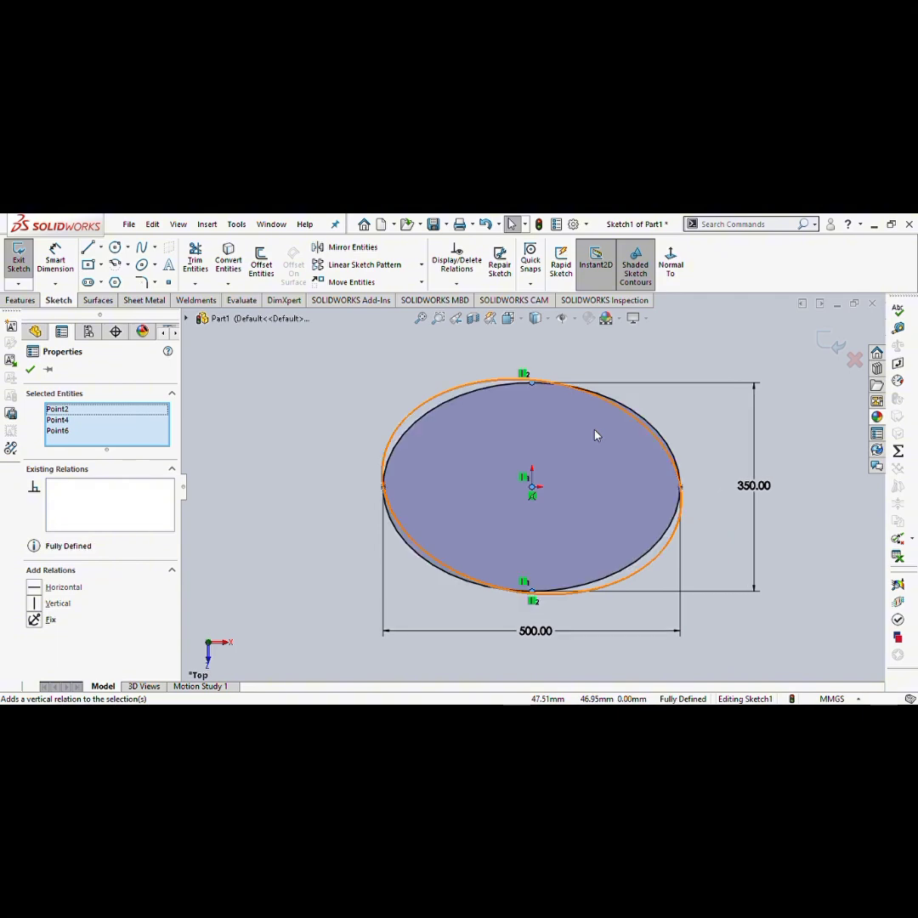
left_click(31, 371)
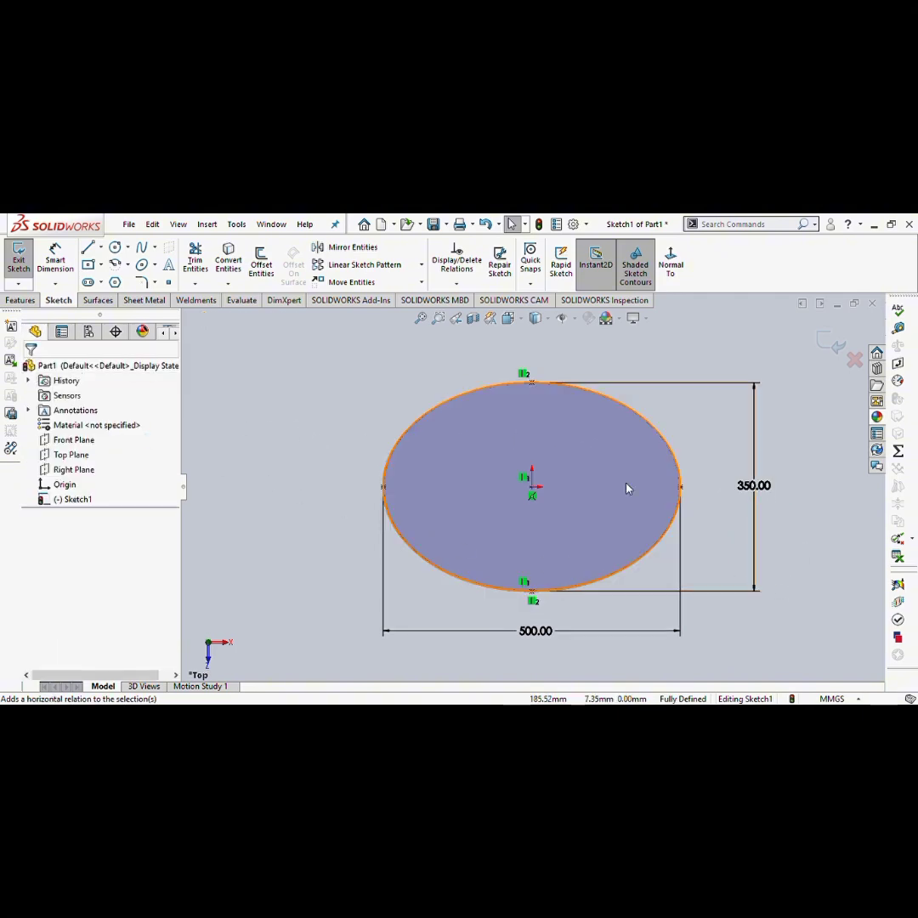
left_click(836, 344)
- Start a new sketch on the Front Plane with the view facing the plane
middle_click_drag(335, 457, 334, 420)
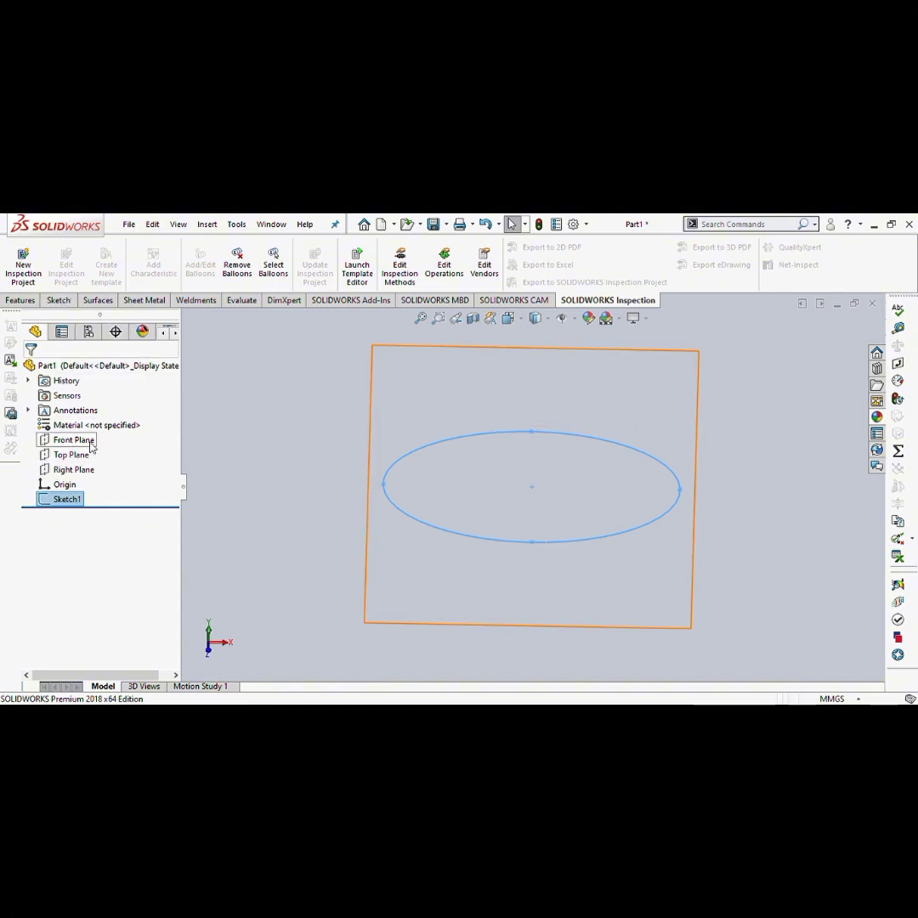
middle_click_drag(474, 488, 477, 553)
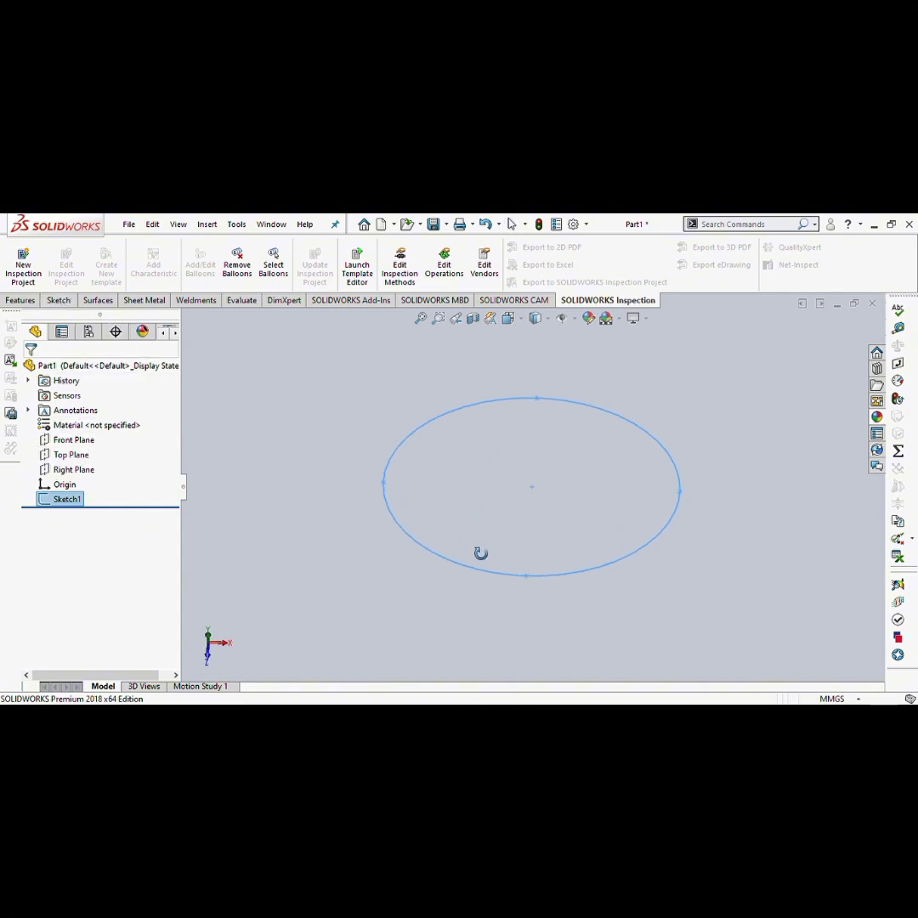
left_click(74, 441)
left_click(83, 425)
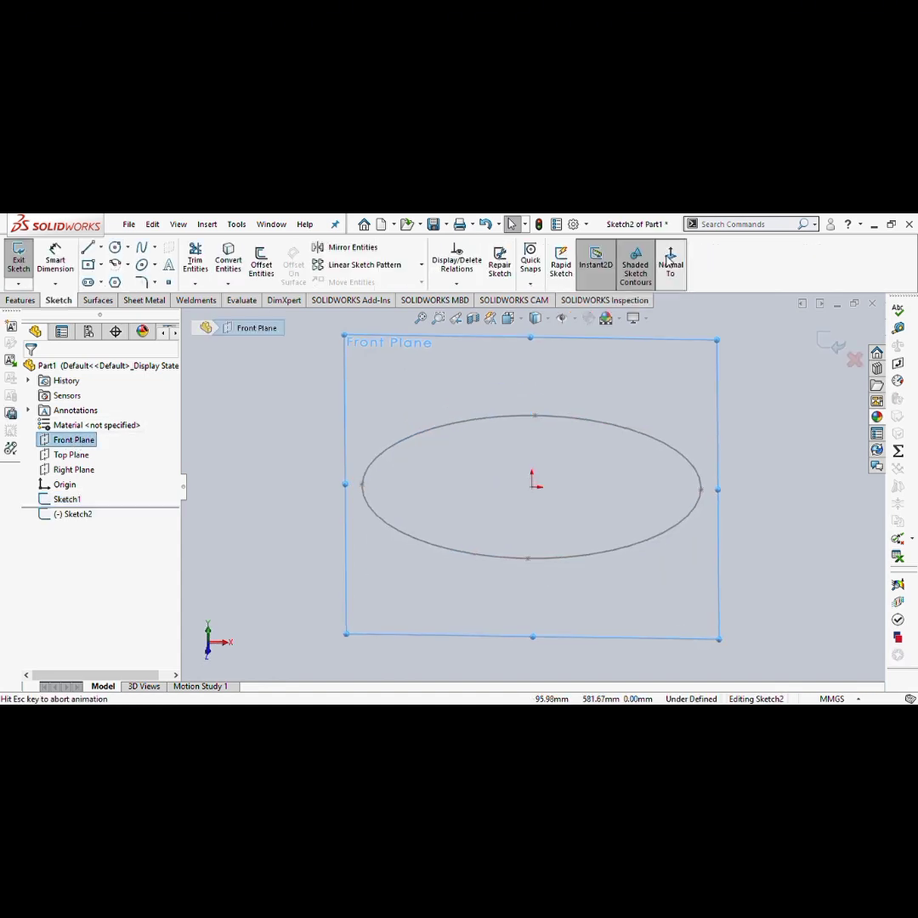
scroll(491, 426, "up", 1)
scroll(492, 426, "down", 2)
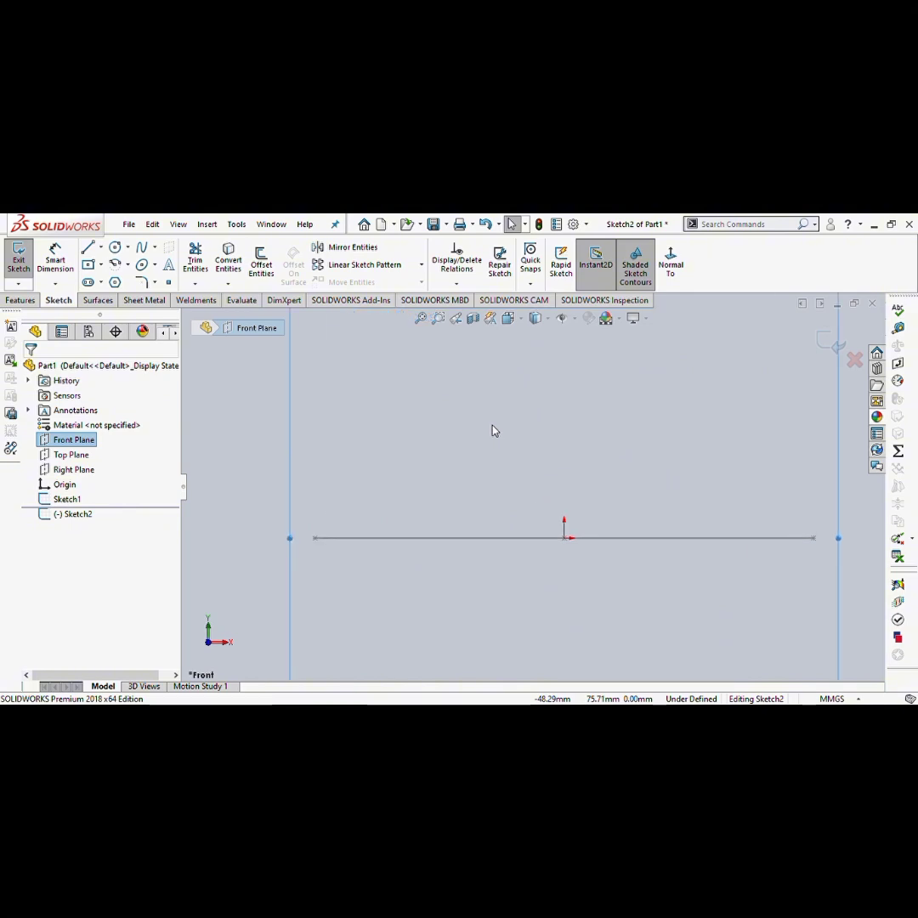
scroll(492, 425, "up", 4)
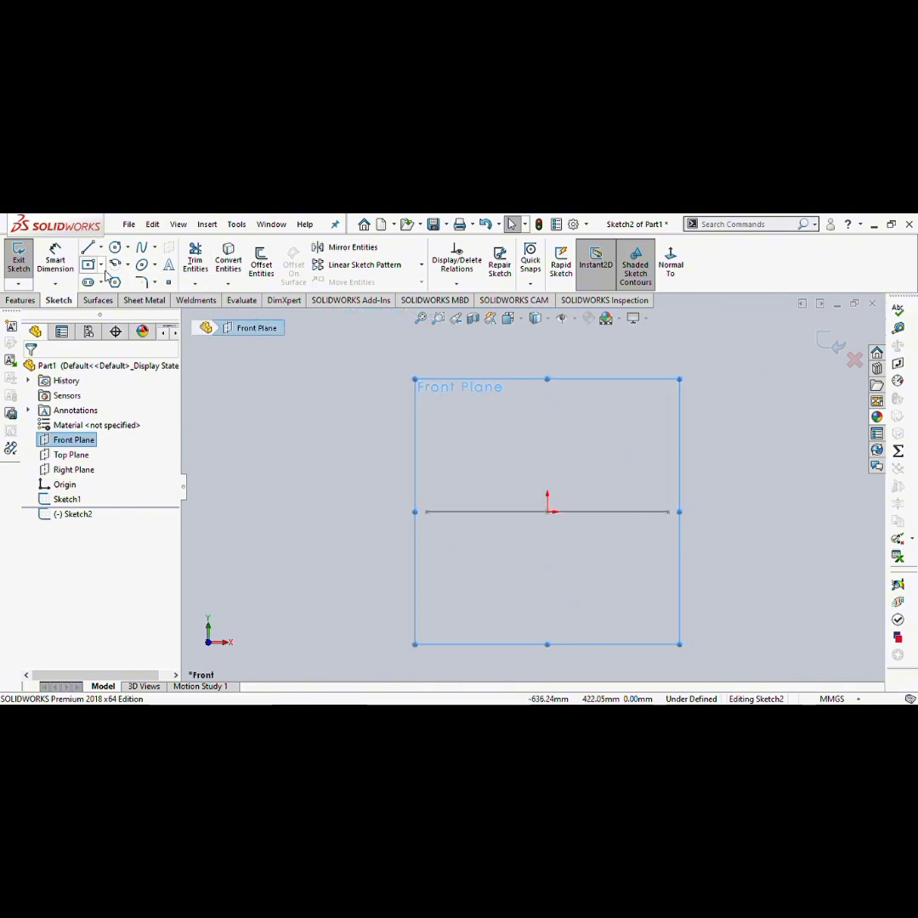
- Draw a Bezier style spline between points about 150 mm above the ellipse's two ends, with its middle control point on the origin
left_click(143, 248)
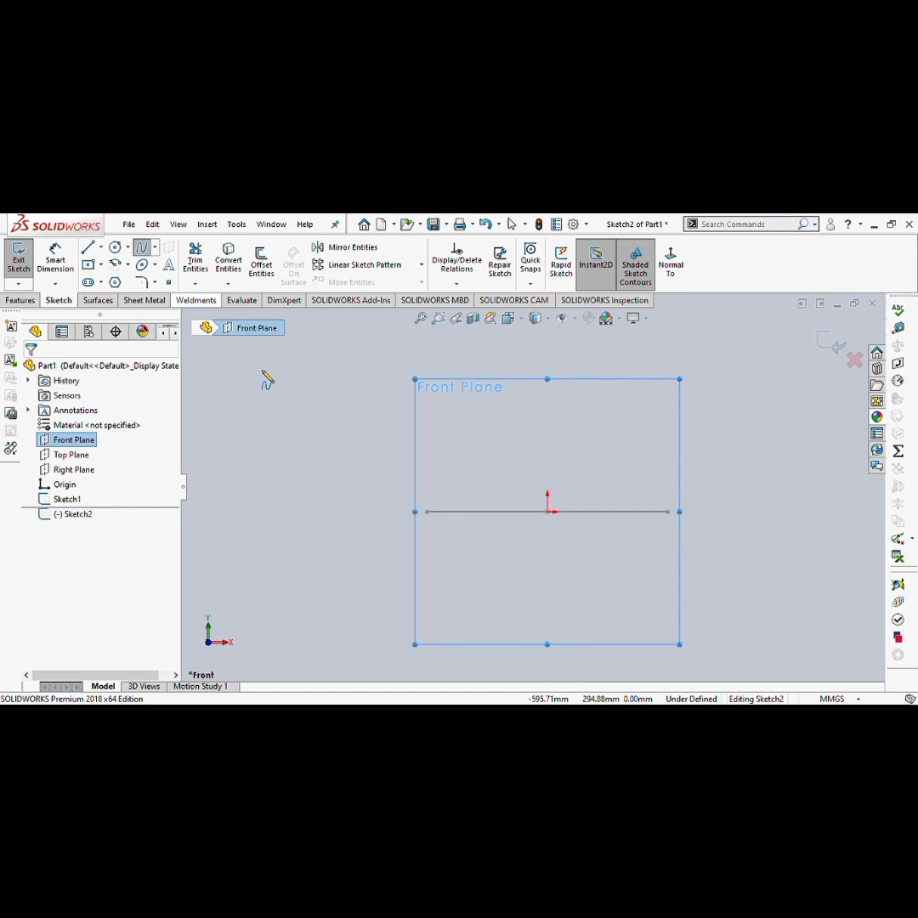
left_click(428, 509)
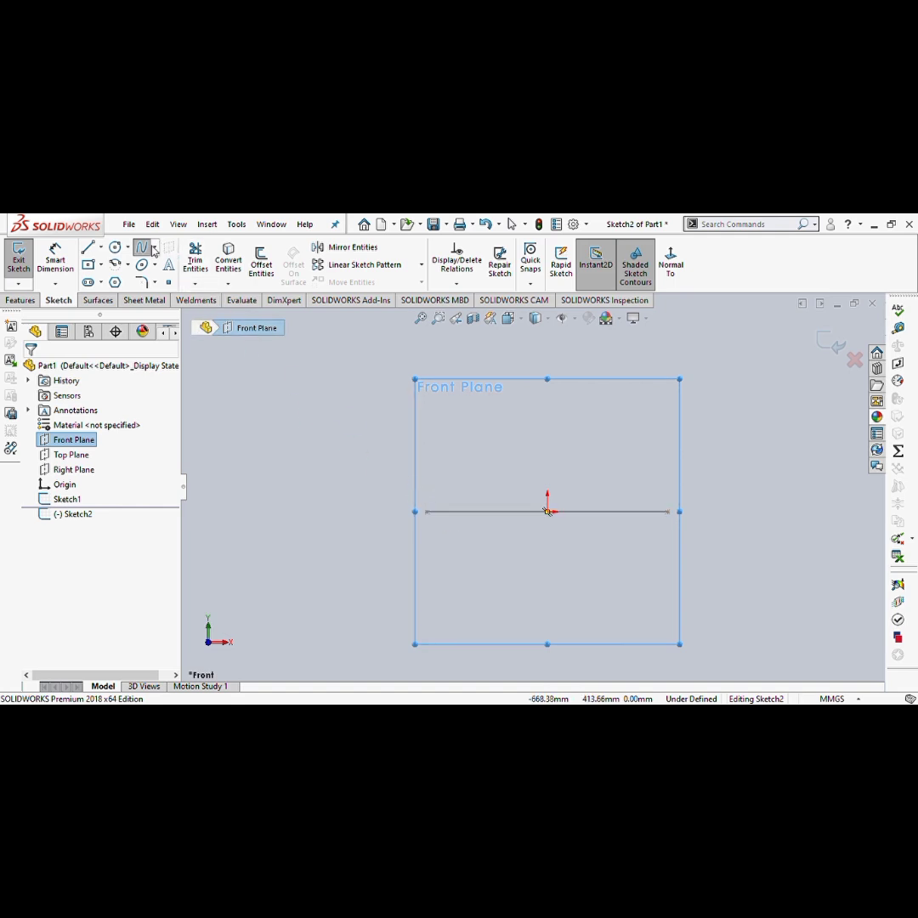
left_click(184, 286)
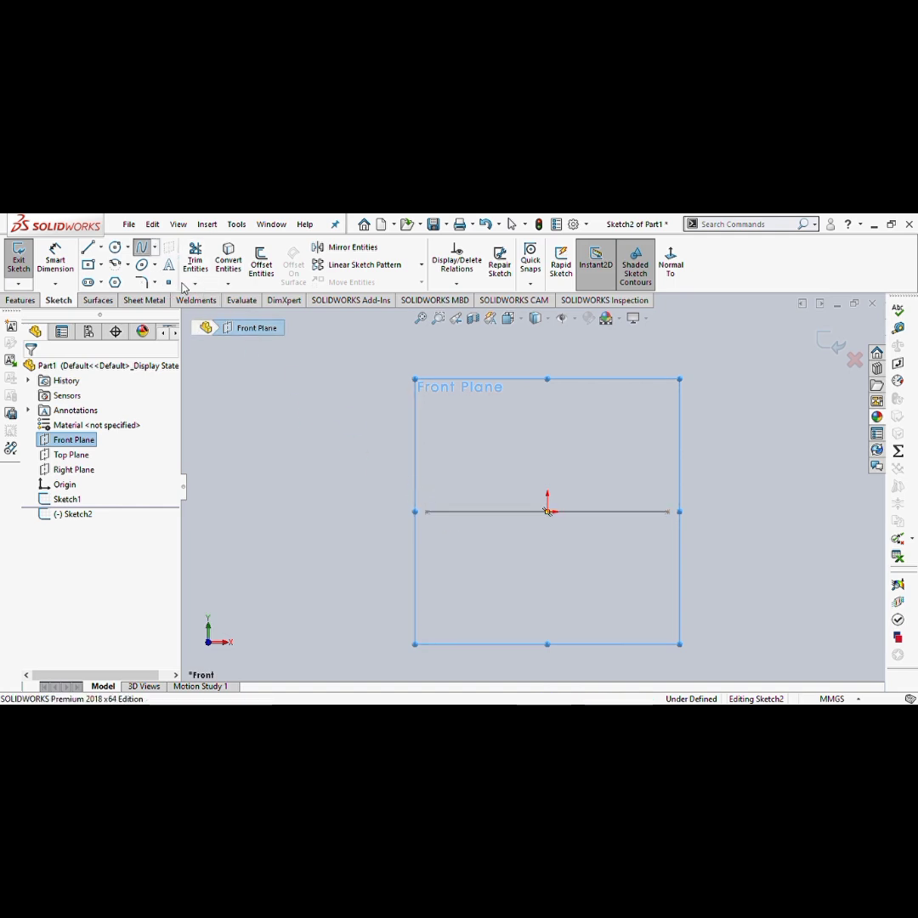
left_click(428, 511)
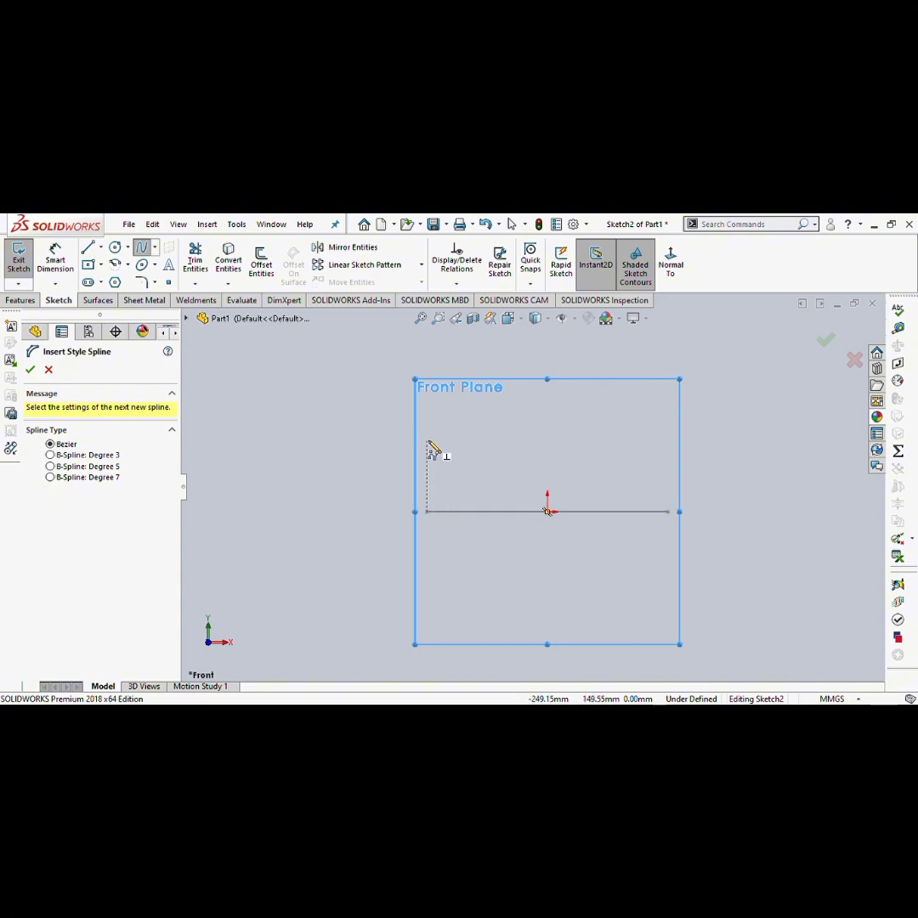
left_click(427, 437)
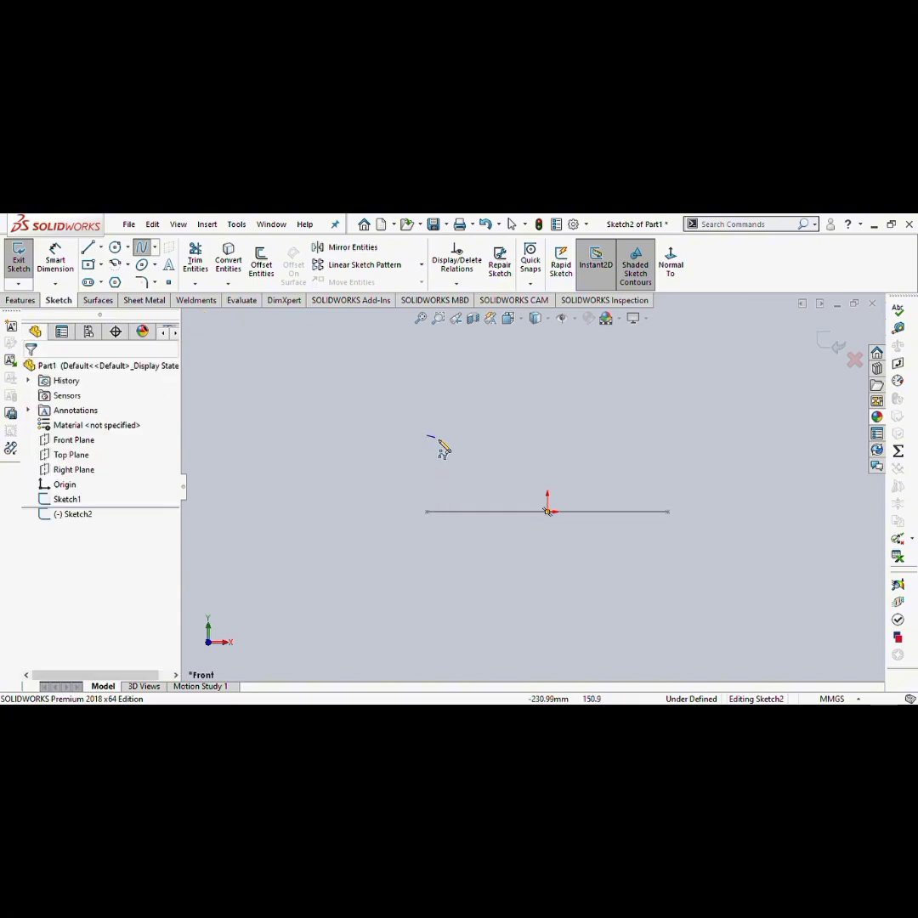
left_click(548, 511)
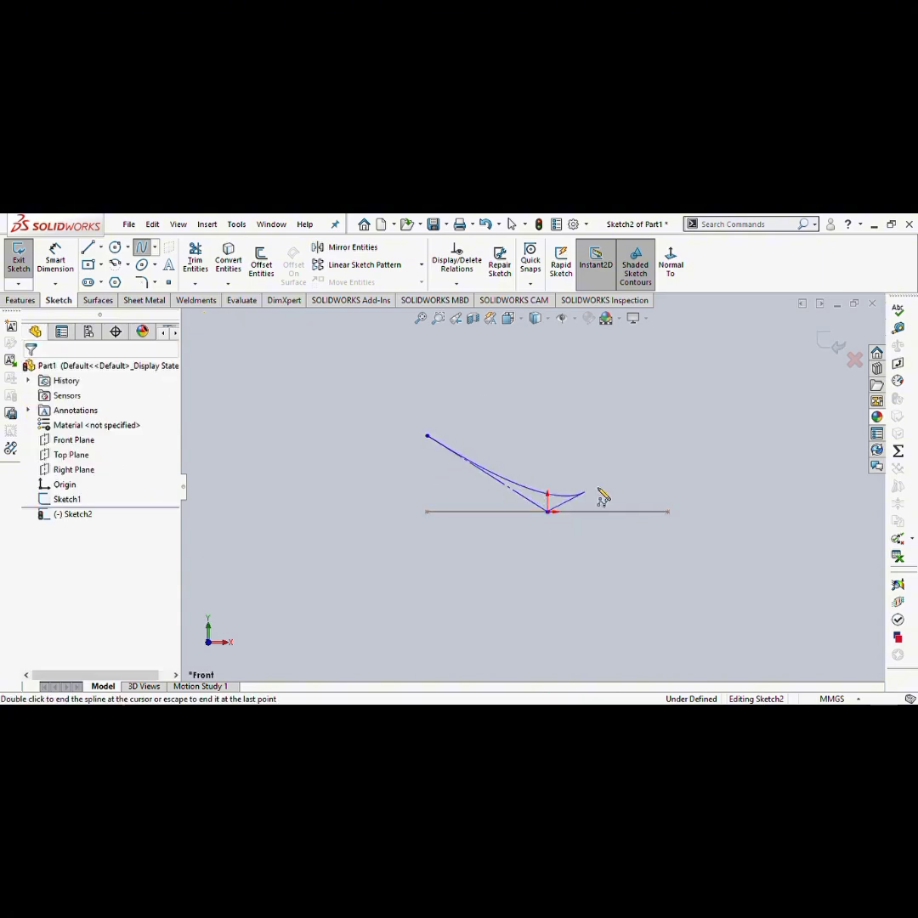
left_click(667, 441)
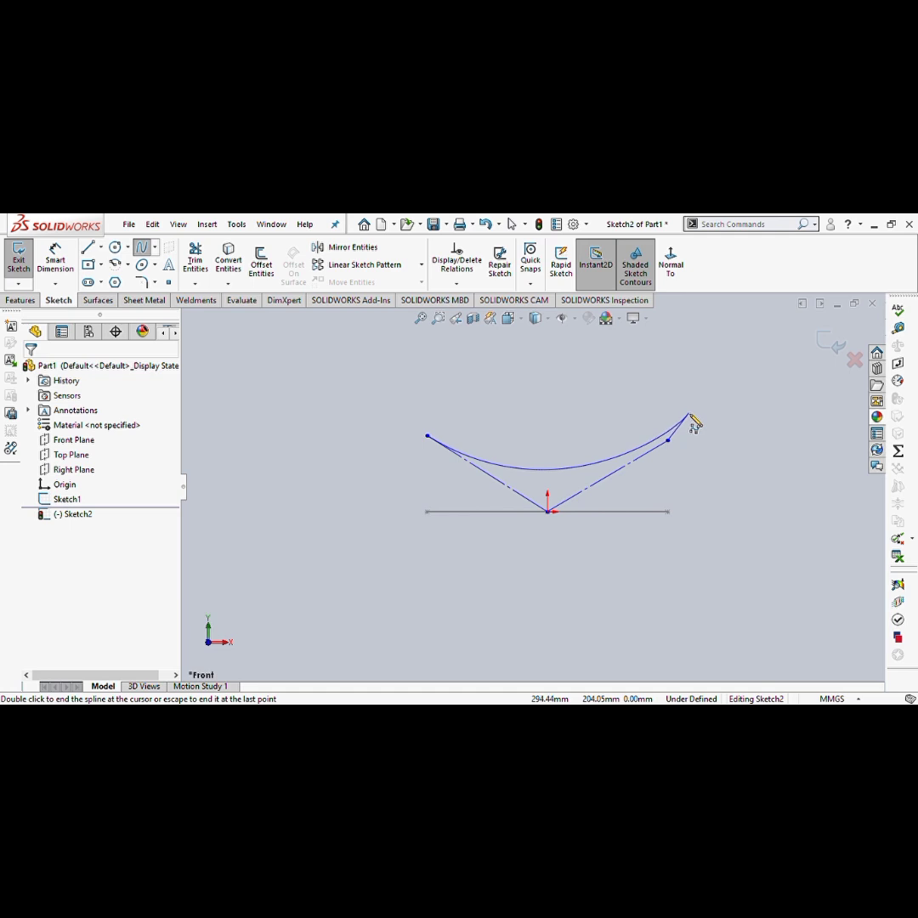
key("Escape")
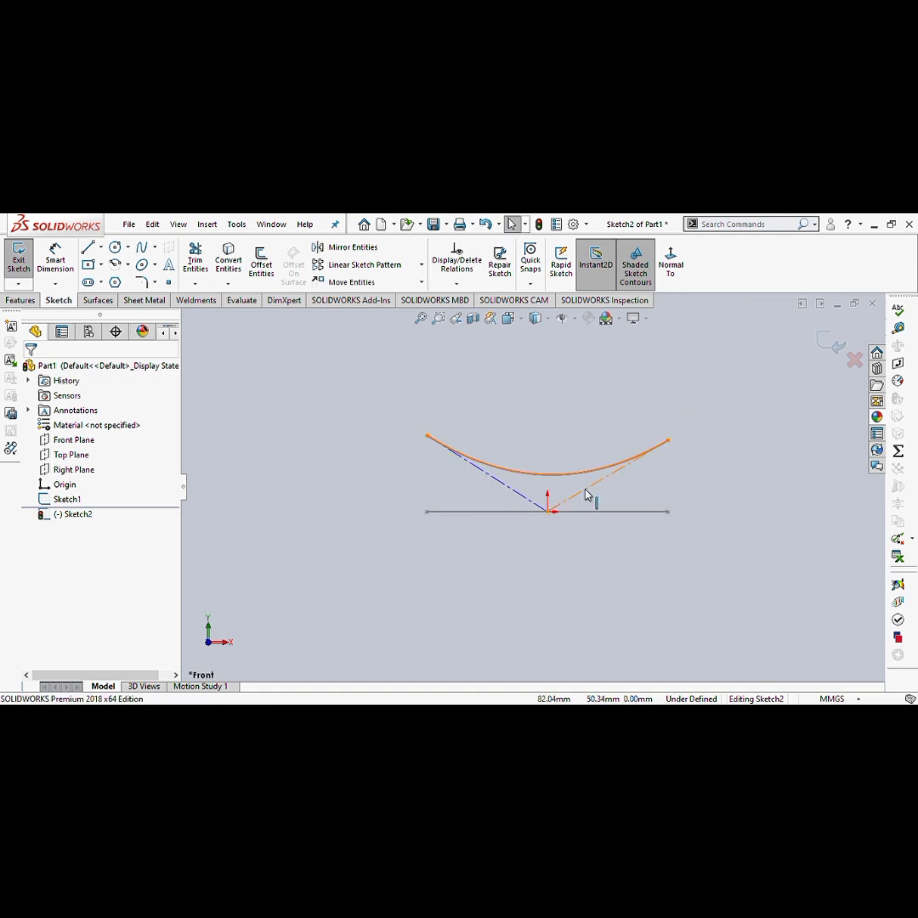
- Draw a vertical construction line about 158 mm long from the spline's left end down to the ellipse's left end
middle_click_drag(551, 435, 545, 467)
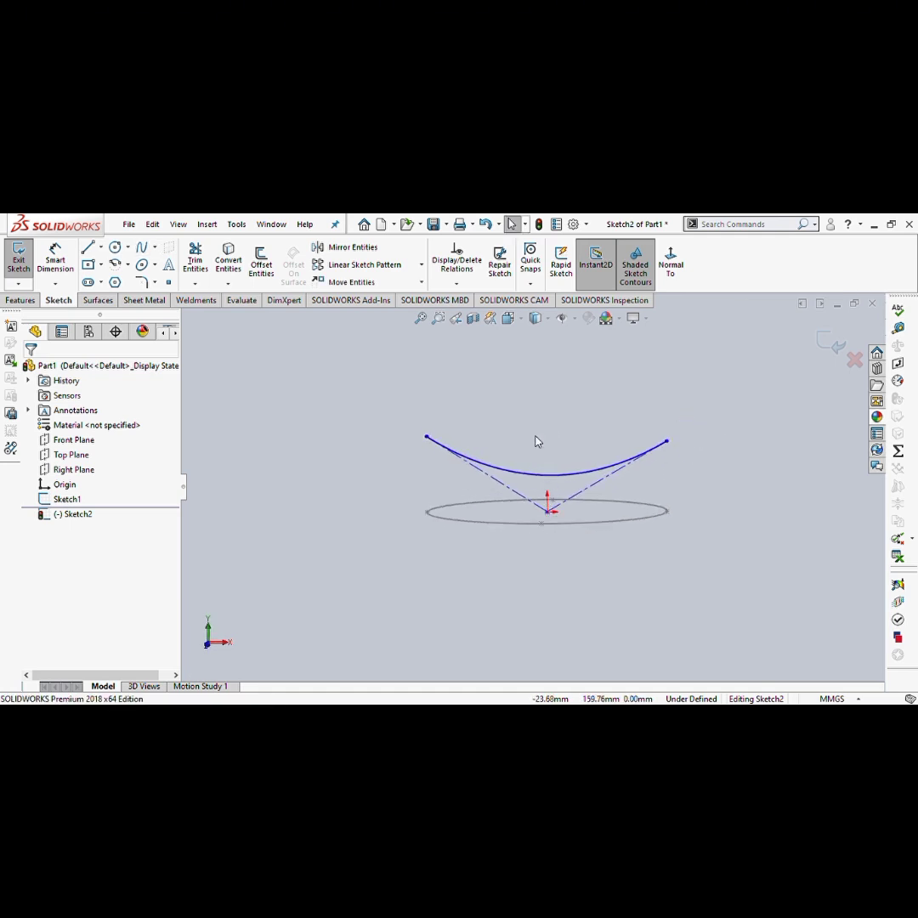
left_click(668, 265)
right_click_drag(558, 388, 520, 384)
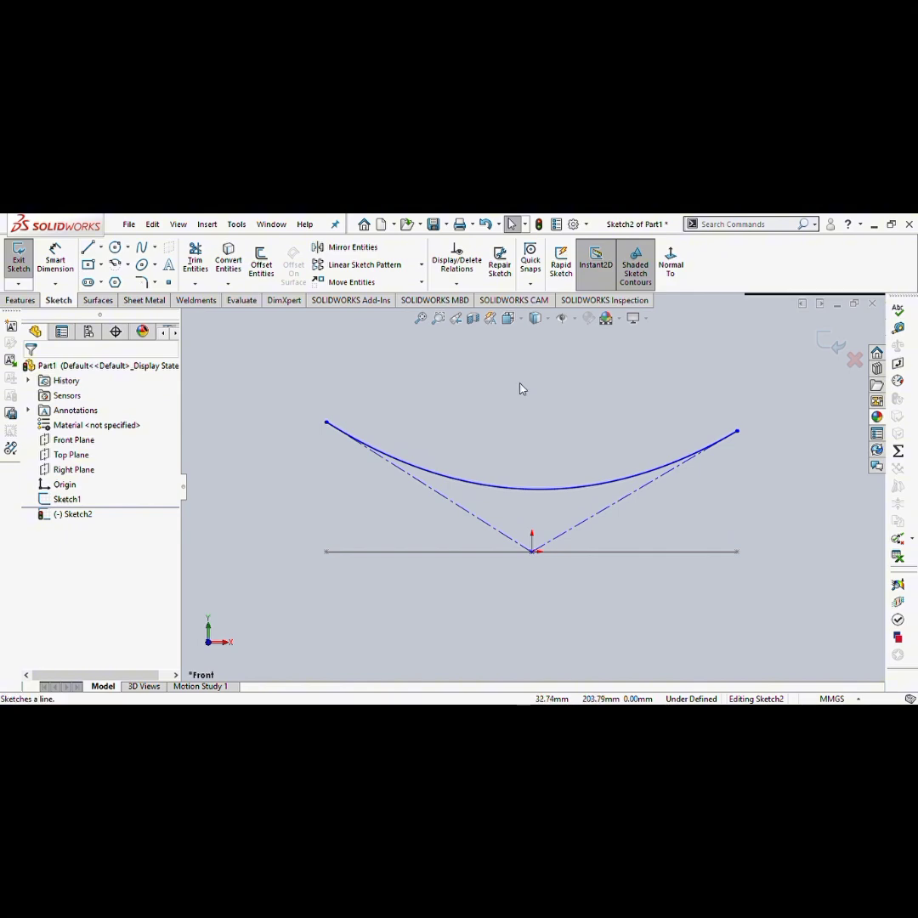
left_click(326, 422)
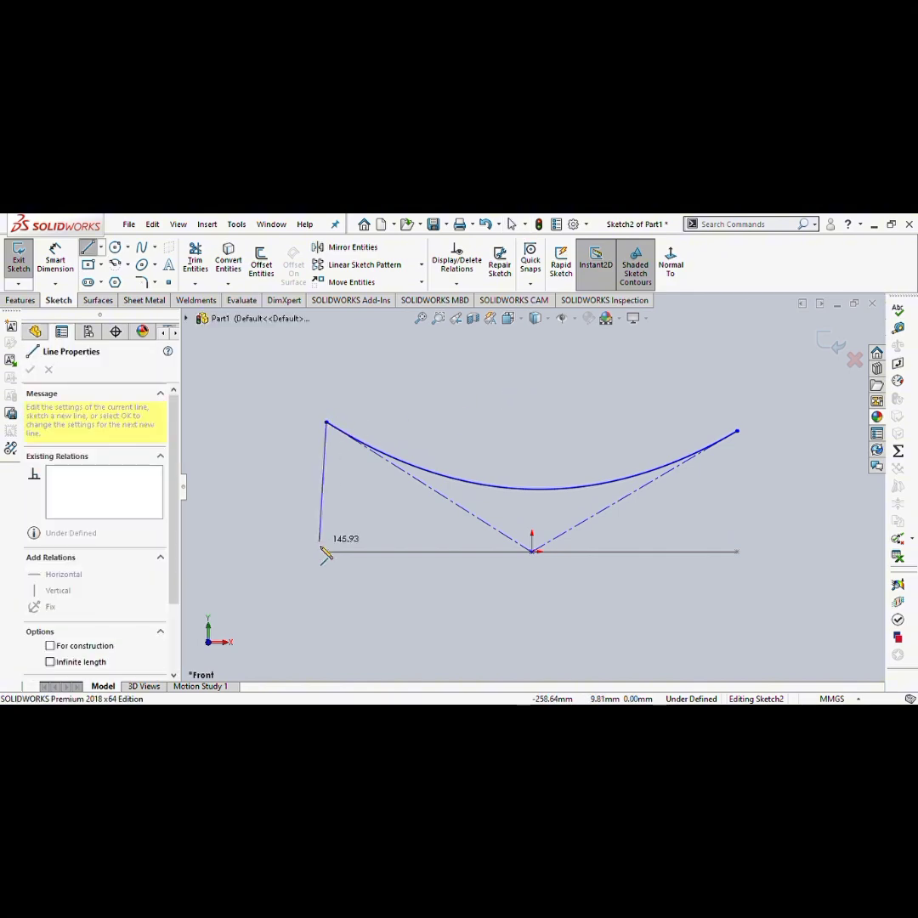
left_click(327, 551)
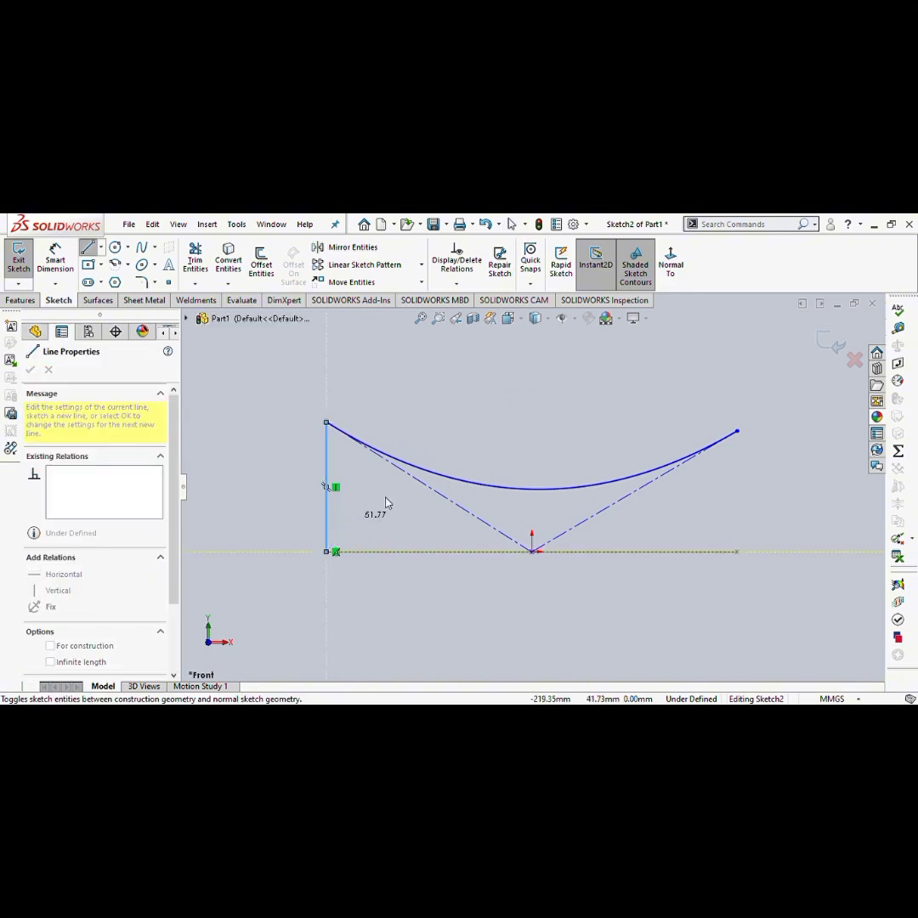
key("Escape")
- Draw a vertical line about 147 mm long from the spline's right end down to the ellipse's right end
key("l")
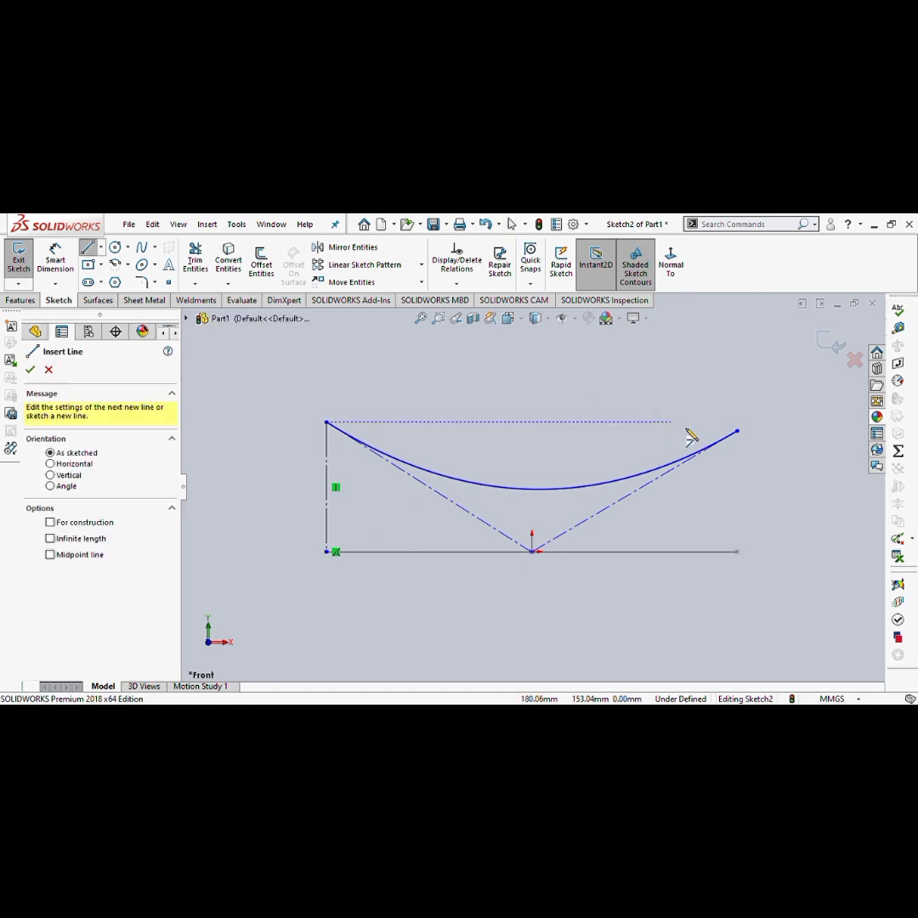
left_click(737, 431)
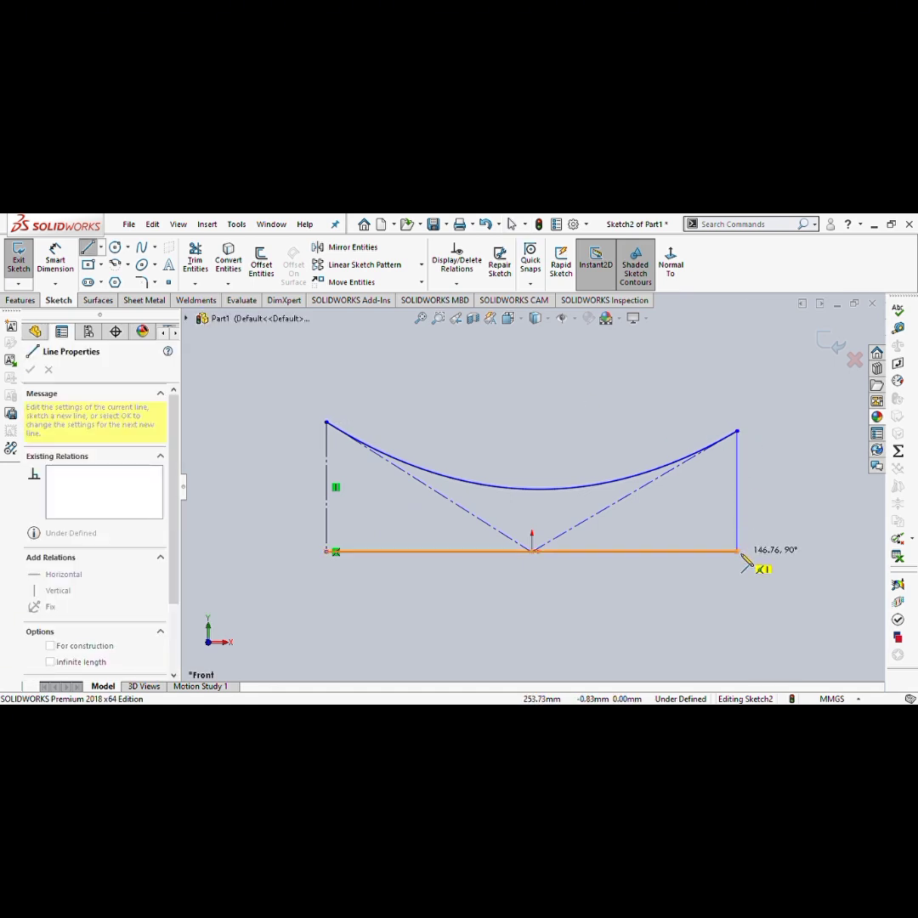
left_click(737, 551)
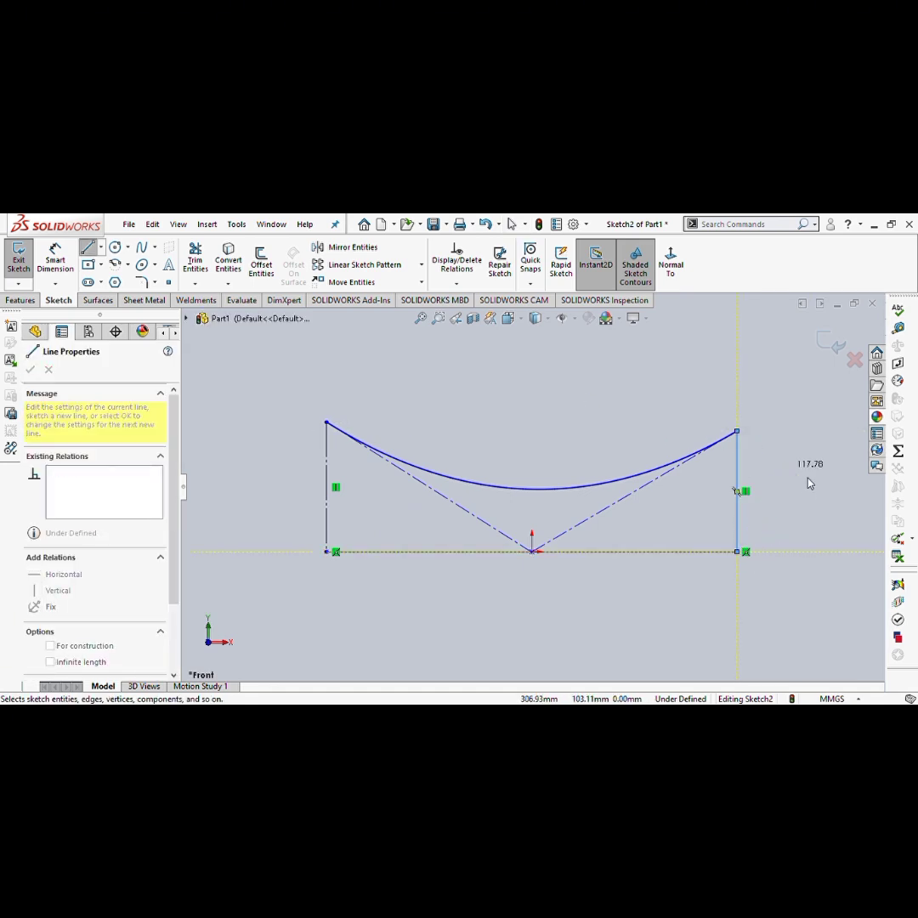
key("Escape")
- Make the lower endpoints of the two vertical lines coincident with the ellipse's right and left end points
middle_click_drag(593, 446, 604, 518)
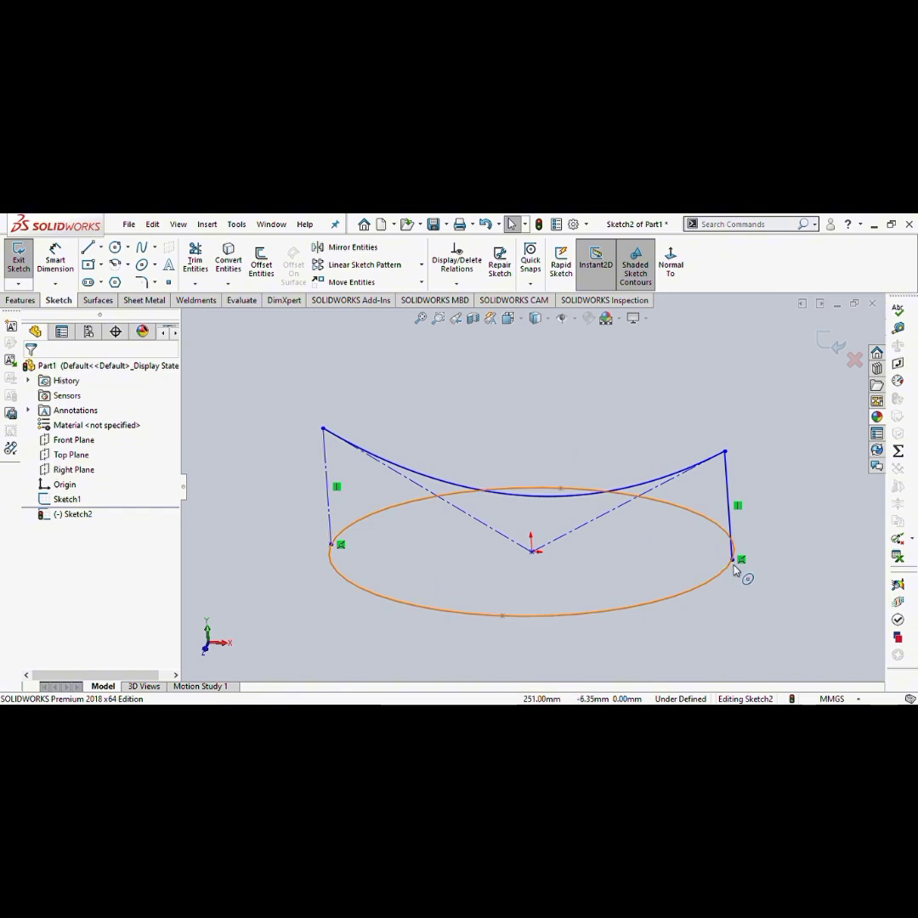
left_click_drag(734, 561, 762, 560)
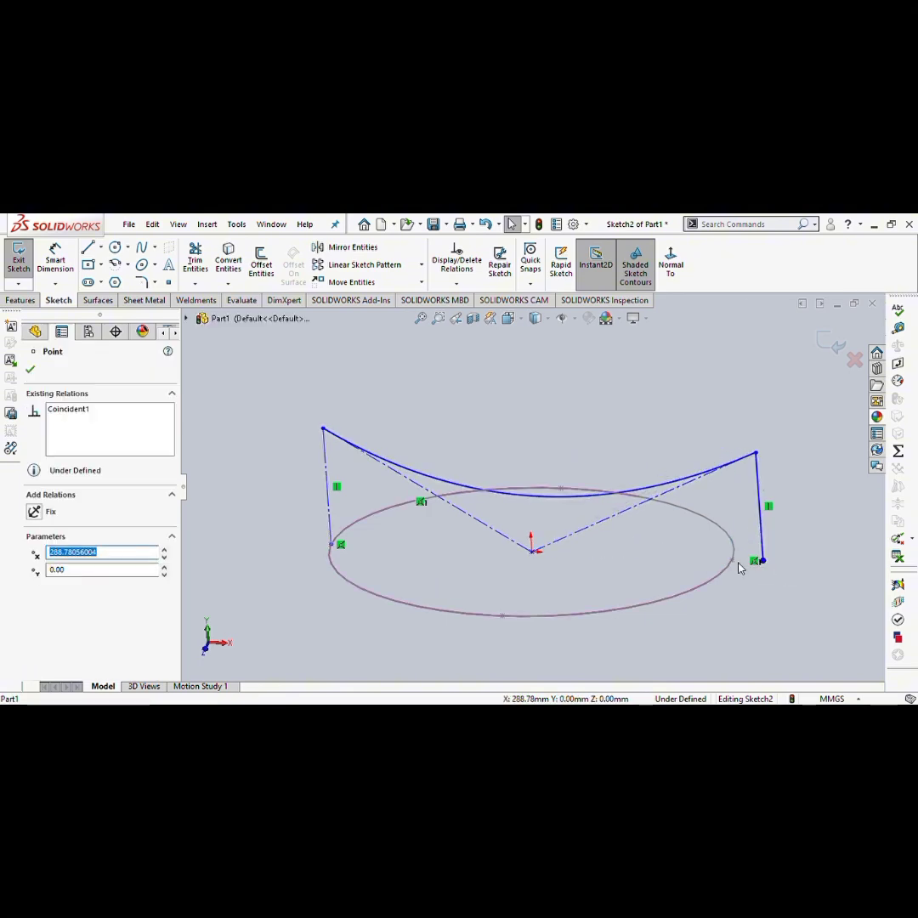
left_click(733, 561, "ctrl")
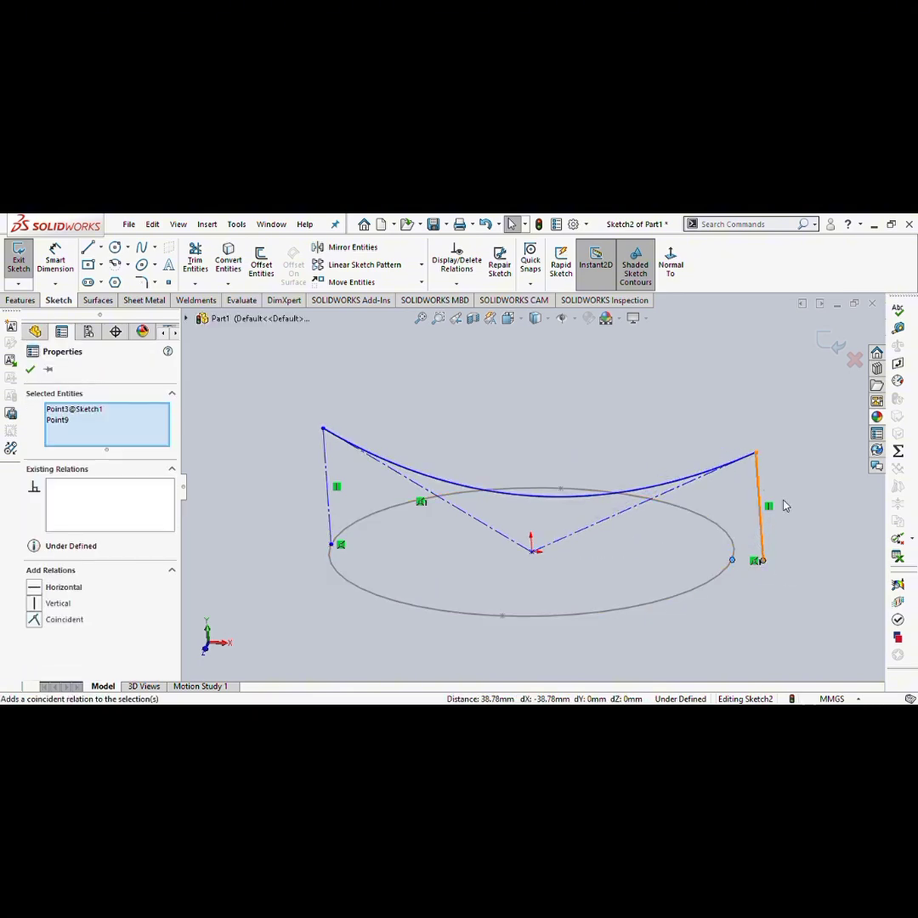
left_click(785, 505)
left_click_drag(331, 544, 302, 525)
left_click(332, 545, "ctrl")
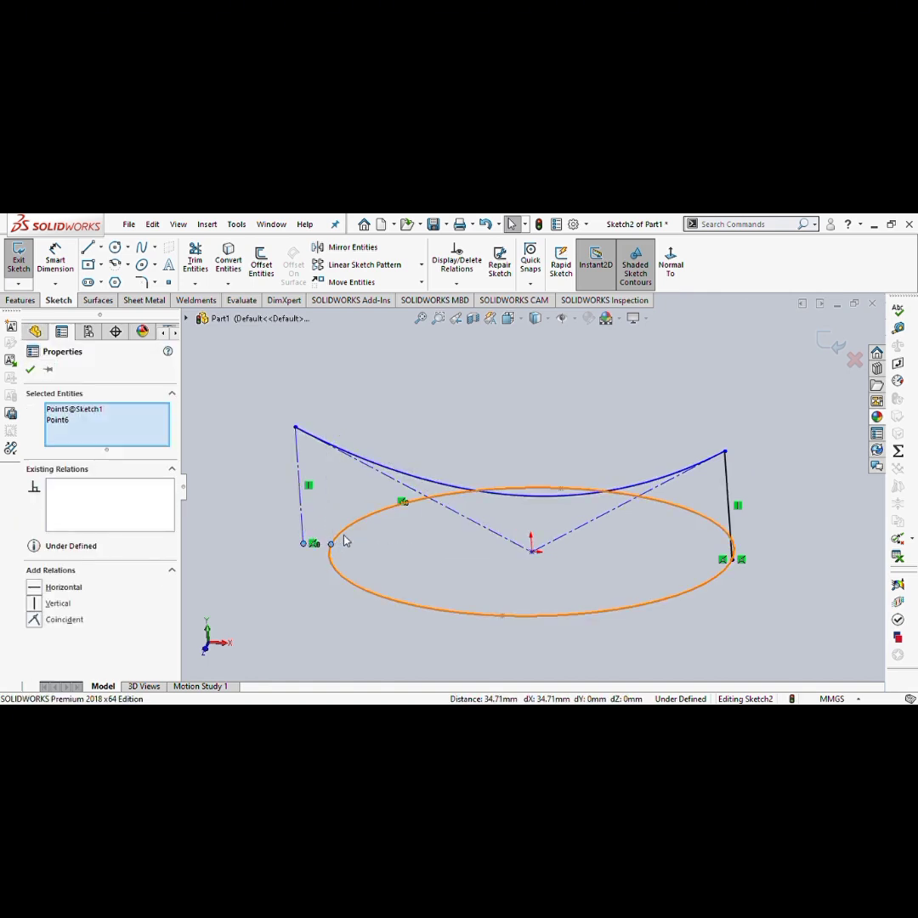
left_click(422, 491)
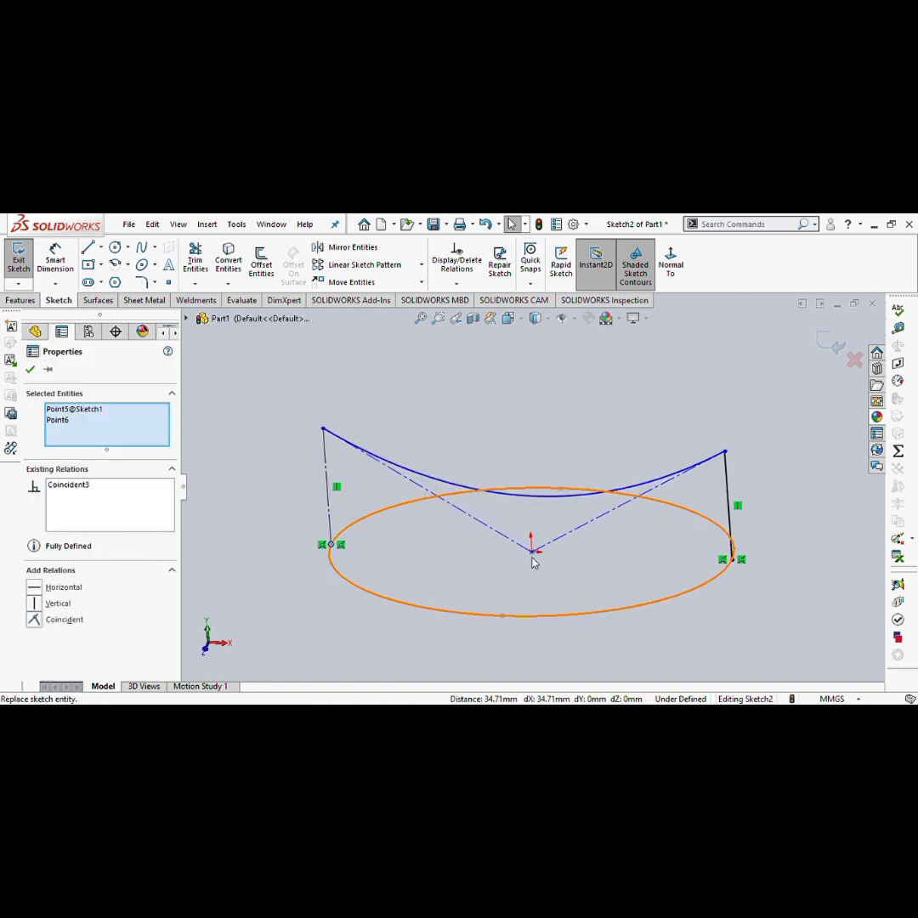
- Add a coincident relation between the spline's middle control vertex and the origin
left_click_drag(532, 553, 527, 578)
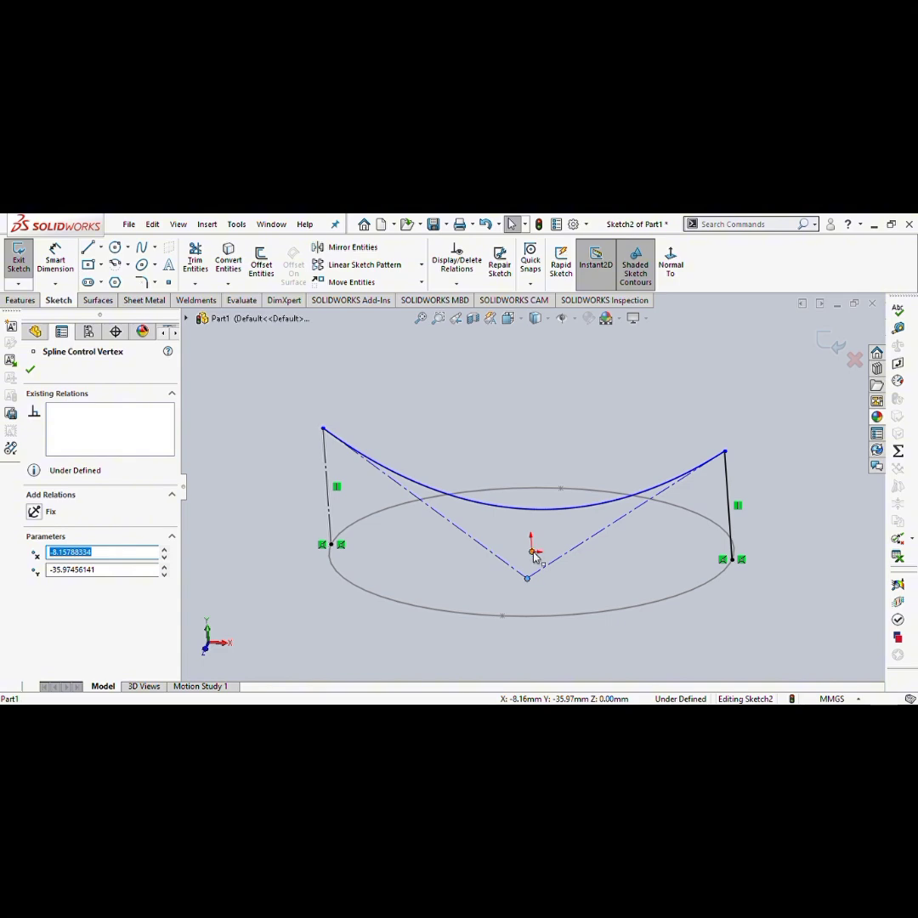
left_click(532, 552, "ctrl")
left_click(616, 501)
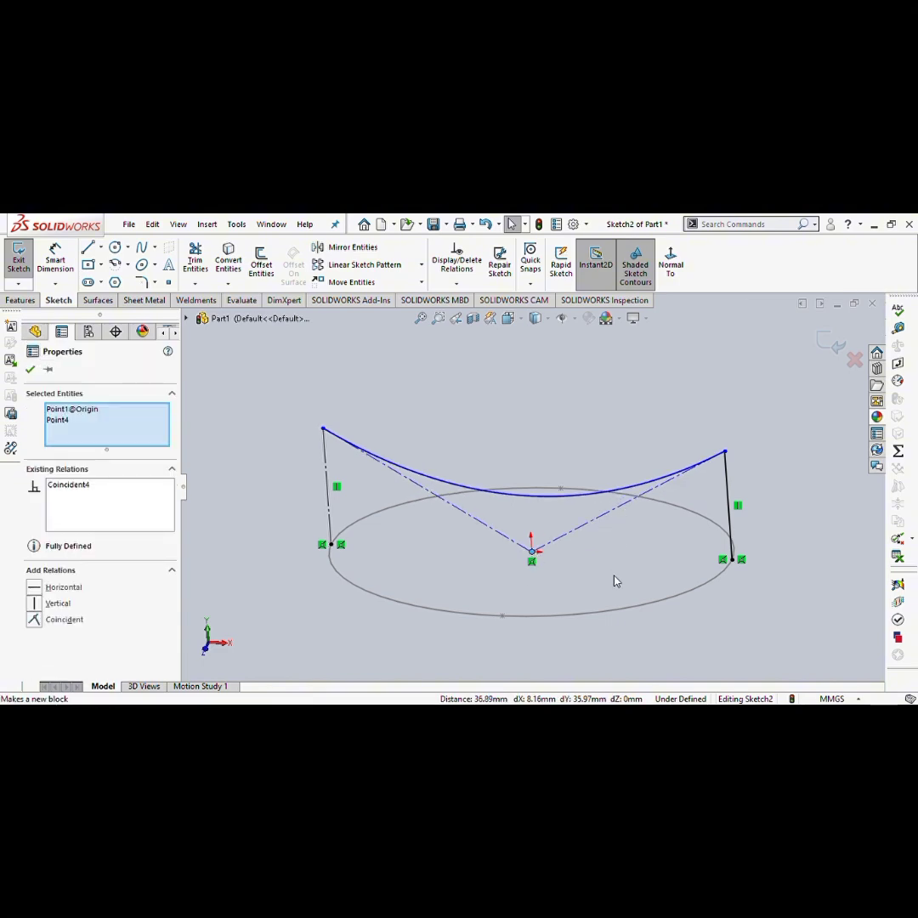
left_click(625, 575)
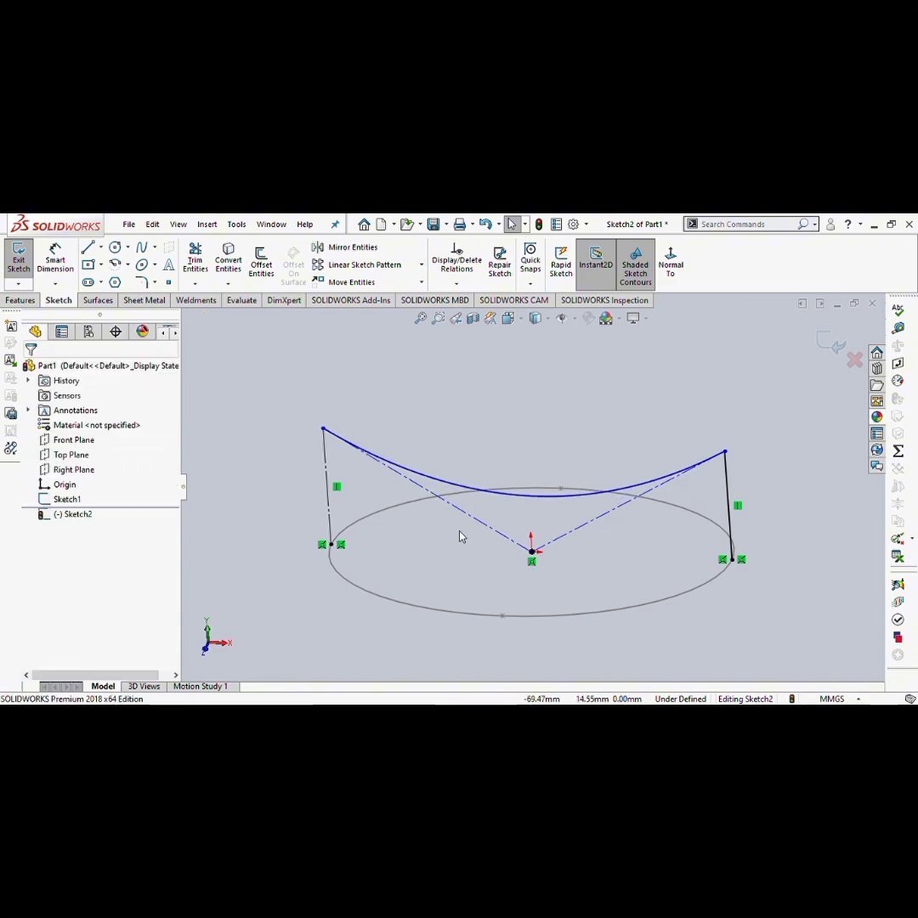
- Dimension the left vertical construction line to 270 mm in the front view
left_click(680, 266)
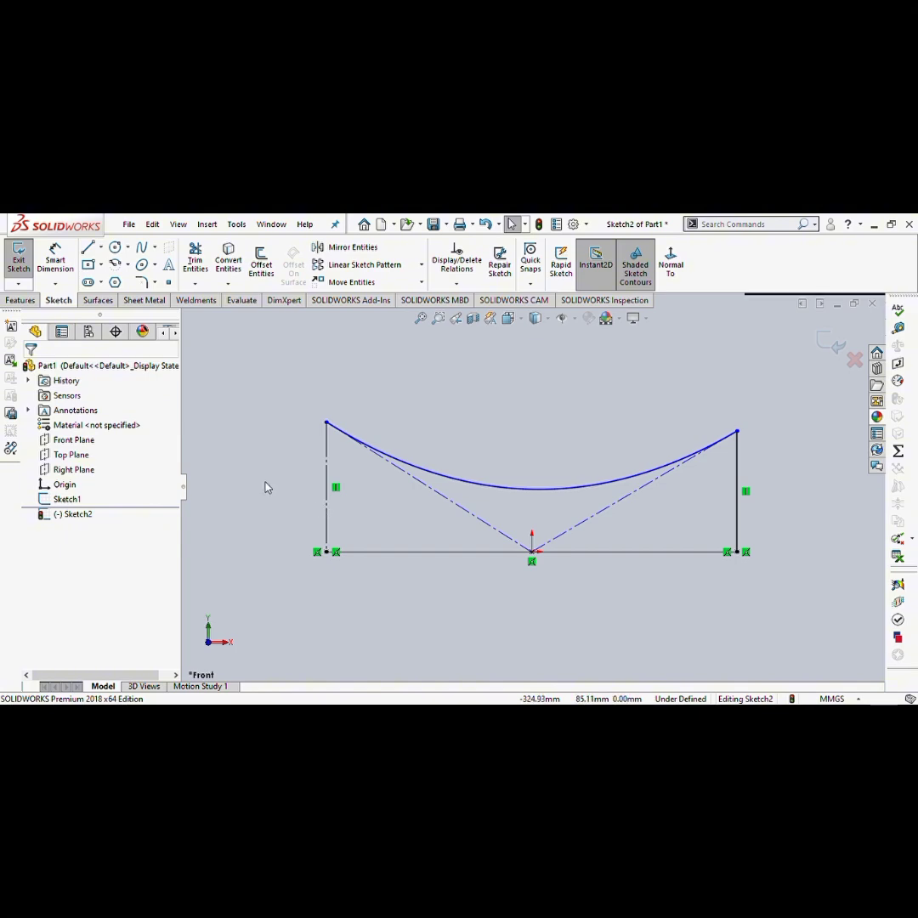
right_click_drag(266, 487, 272, 423)
left_click(325, 444)
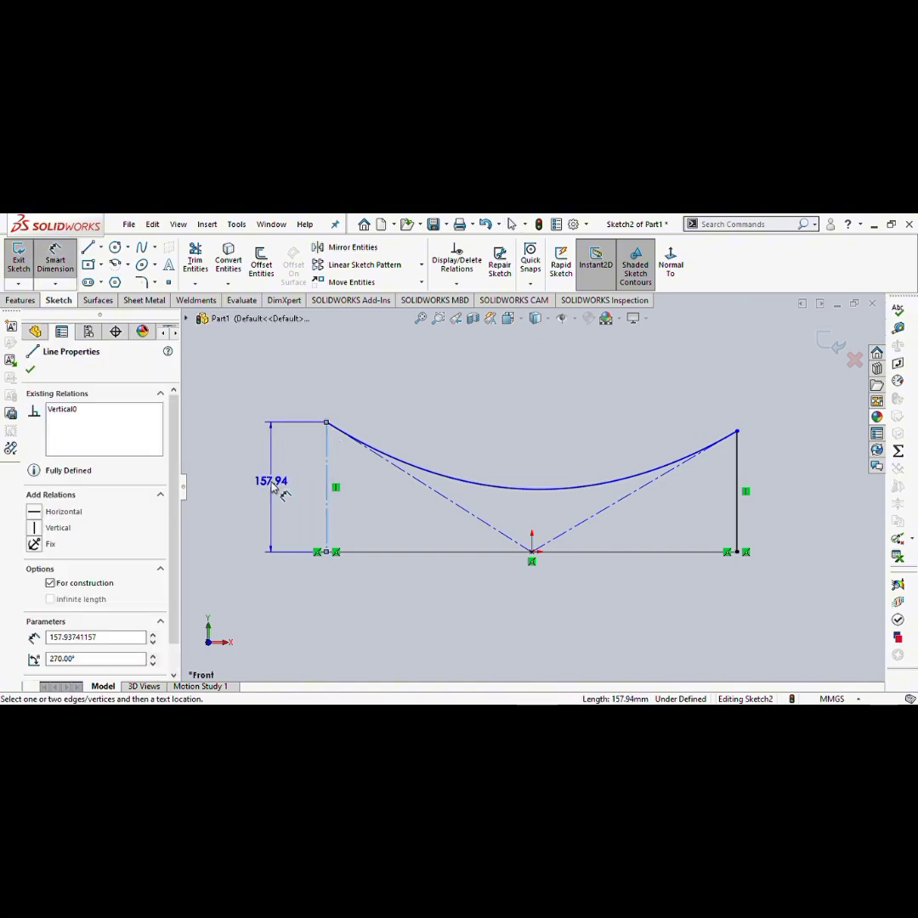
left_click(282, 485)
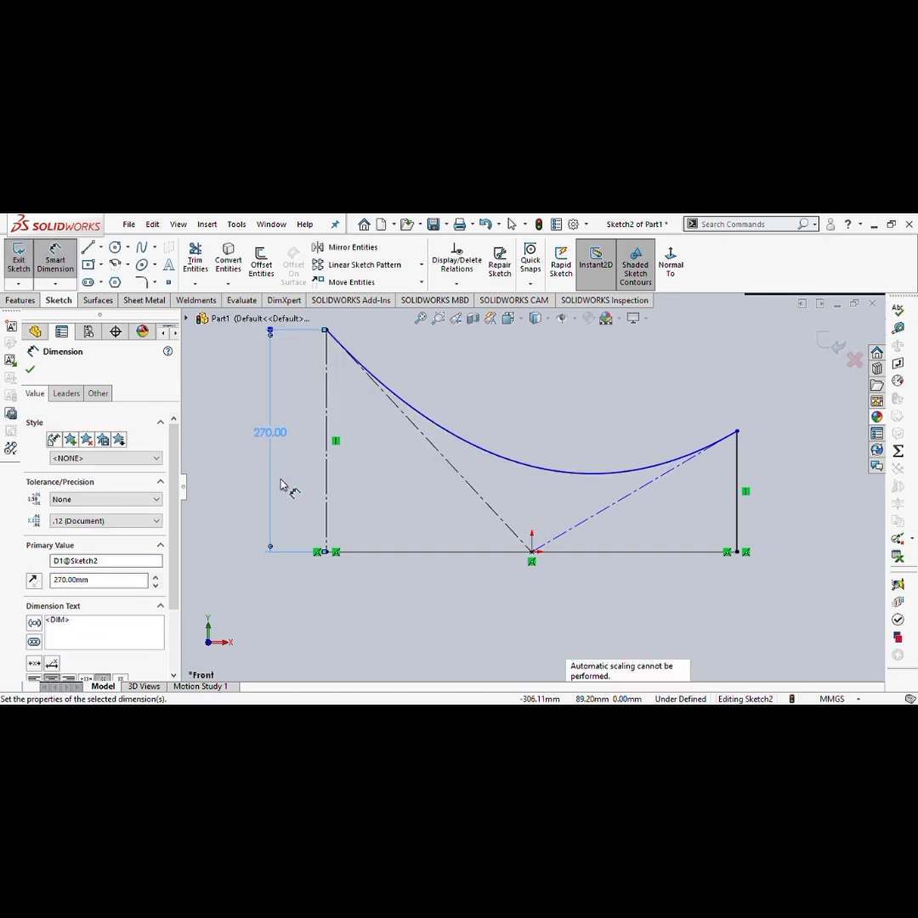
left_click(246, 465)
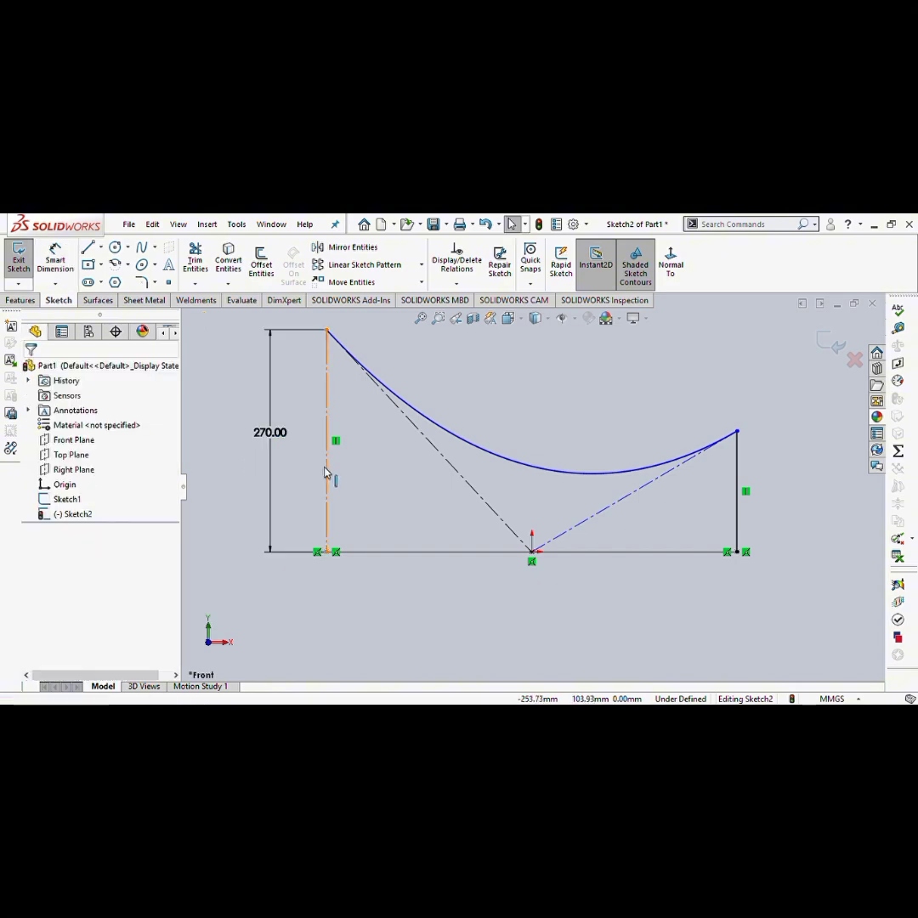
- Add an equal relation between the left and right vertical lines
left_click(328, 475)
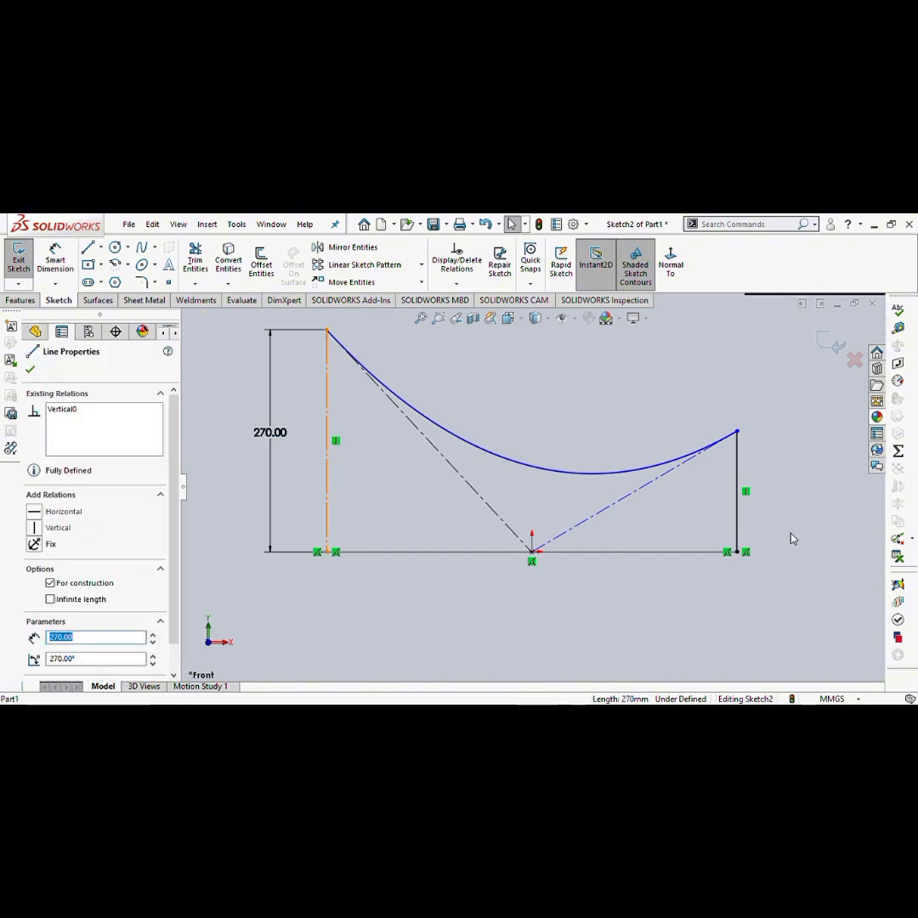
left_click(738, 535, "ctrl")
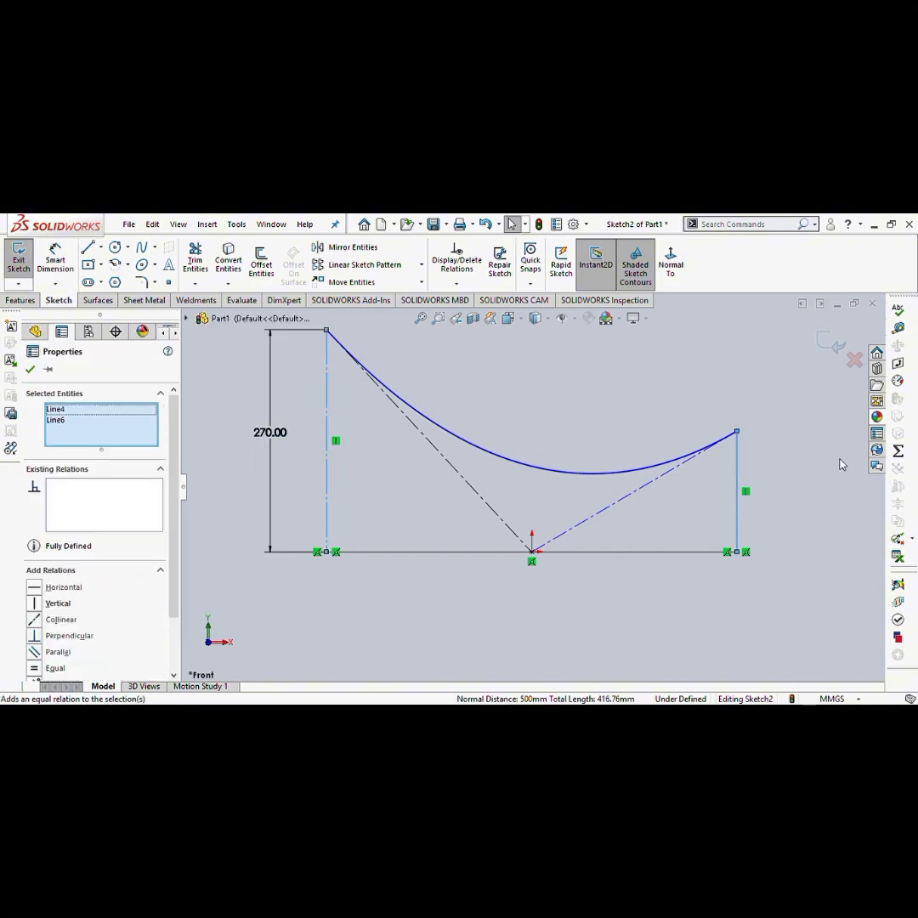
left_click(840, 458)
- Make both vertical lines construction geometry and exit the spline sketch
left_click(767, 487)
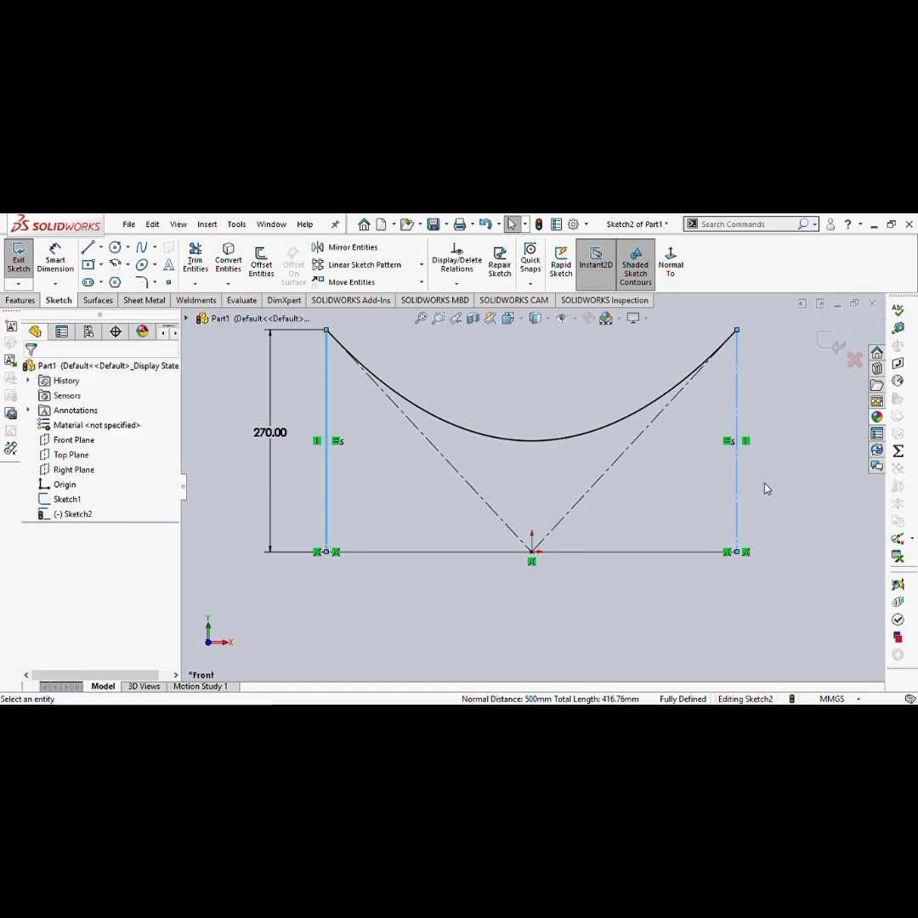
left_click(328, 517)
left_click(389, 475)
left_click(450, 598)
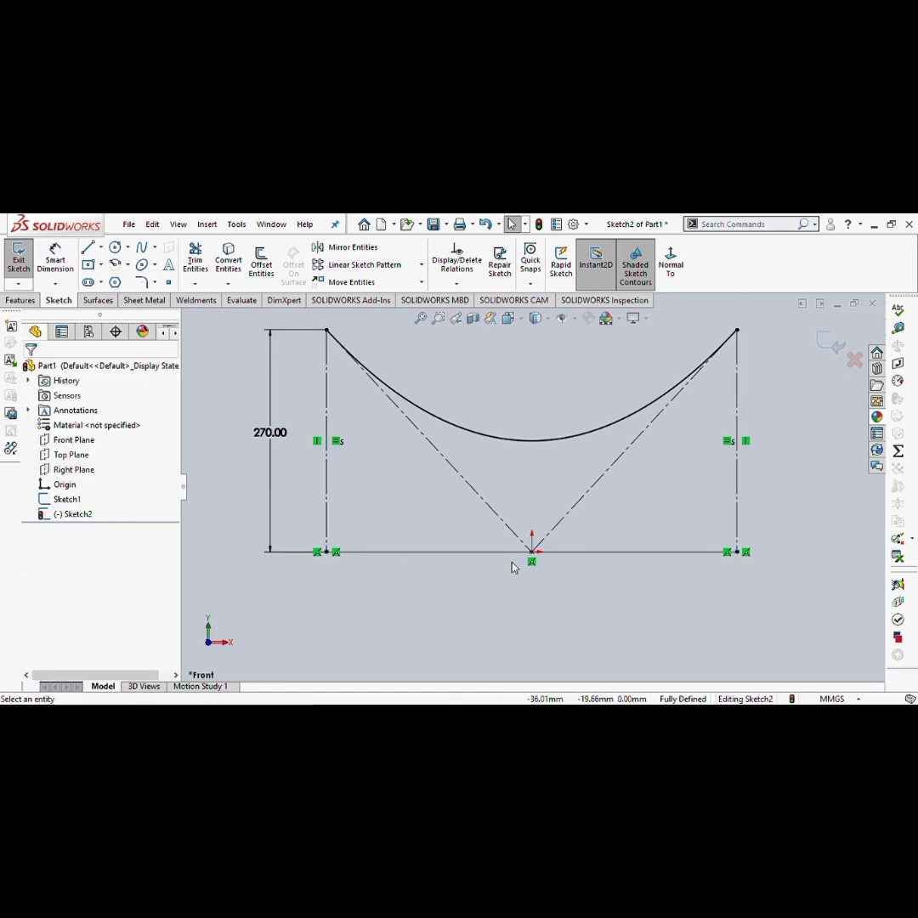
middle_click_drag(539, 473, 543, 512)
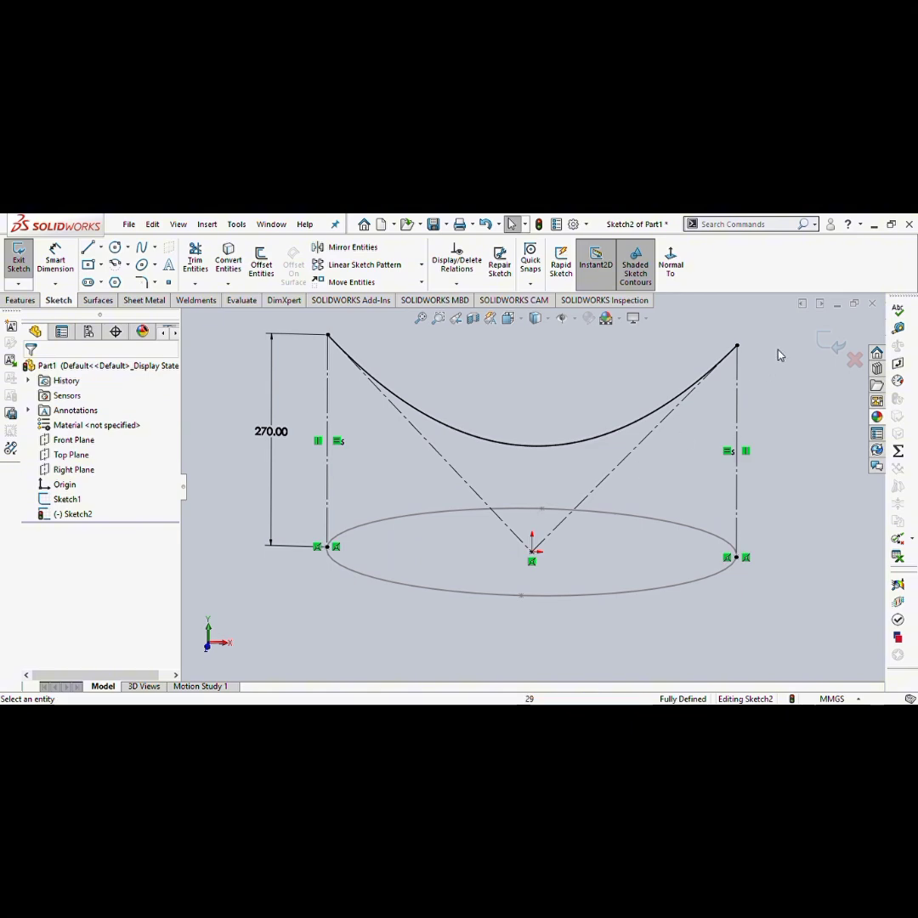
left_click(831, 341)
- Create a Projected Curve of the sketch-on-sketch type from the spline sketch and the ellipse sketch
scroll(513, 483, "up", 3)
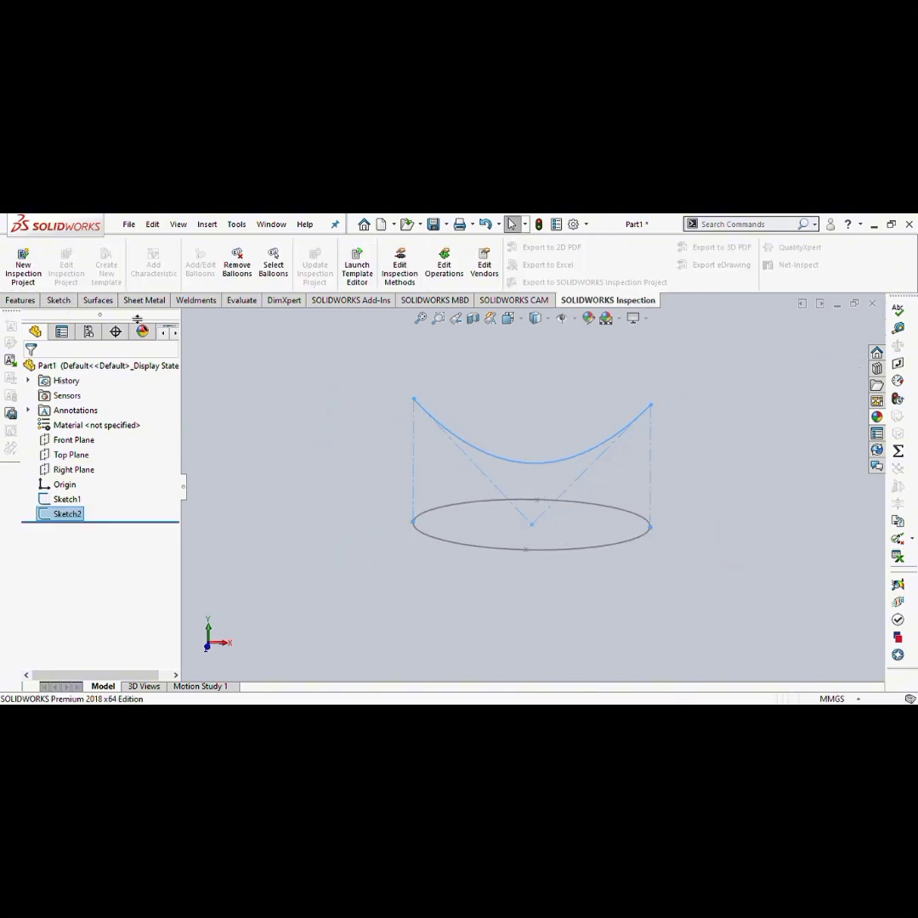
left_click(96, 301)
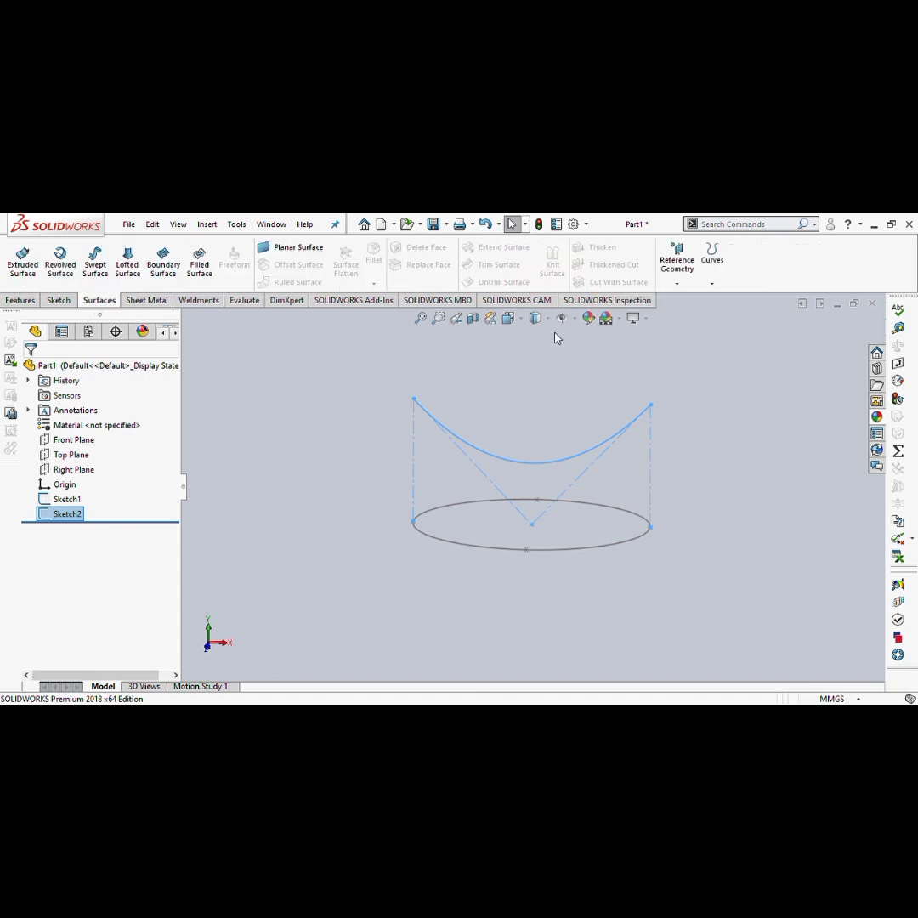
left_click(735, 305)
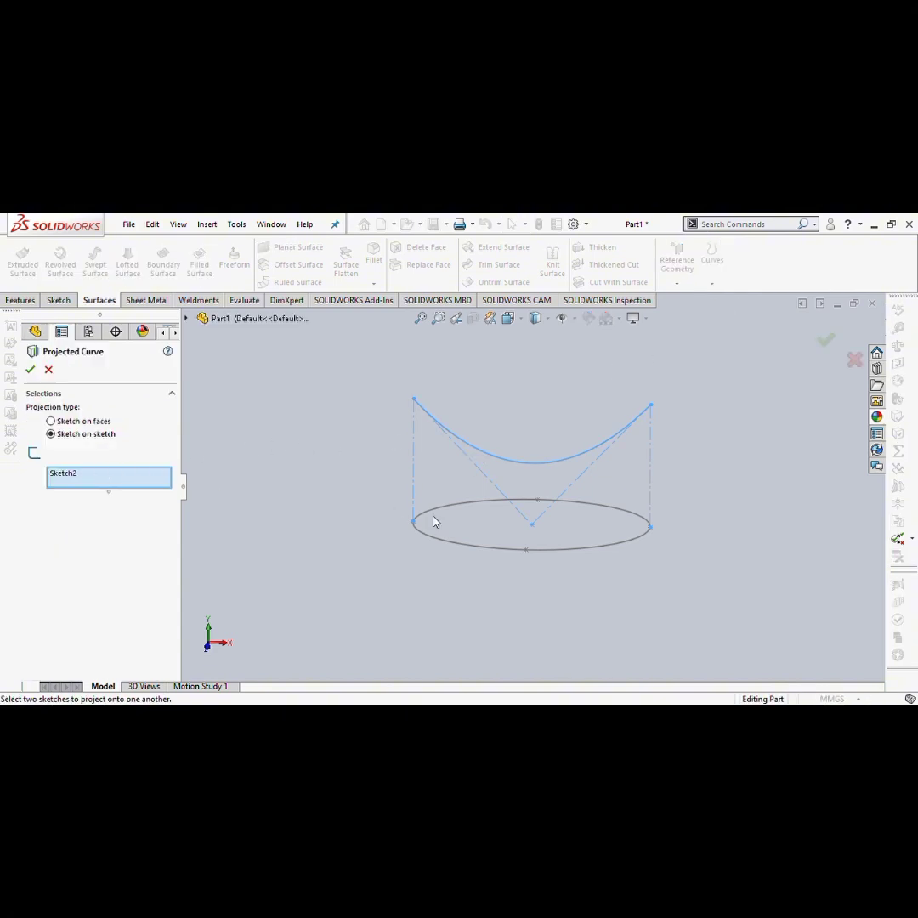
left_click(456, 548)
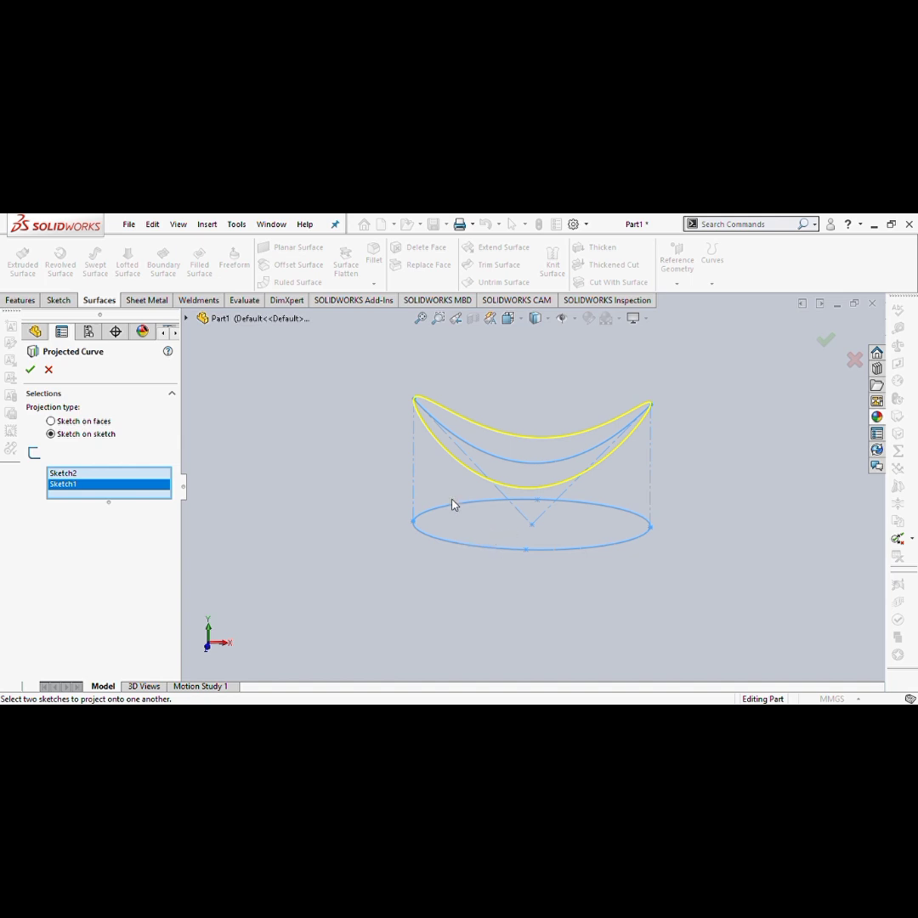
mouse_move(455, 501)
middle_mouse_down()
mouse_move(360, 431)
mouse_move(420, 469)
mouse_move(459, 428)
mouse_move(429, 502)
mouse_move(411, 460)
mouse_move(383, 459)
mouse_move(350, 475)
mouse_move(370, 457)
middle_mouse_up()
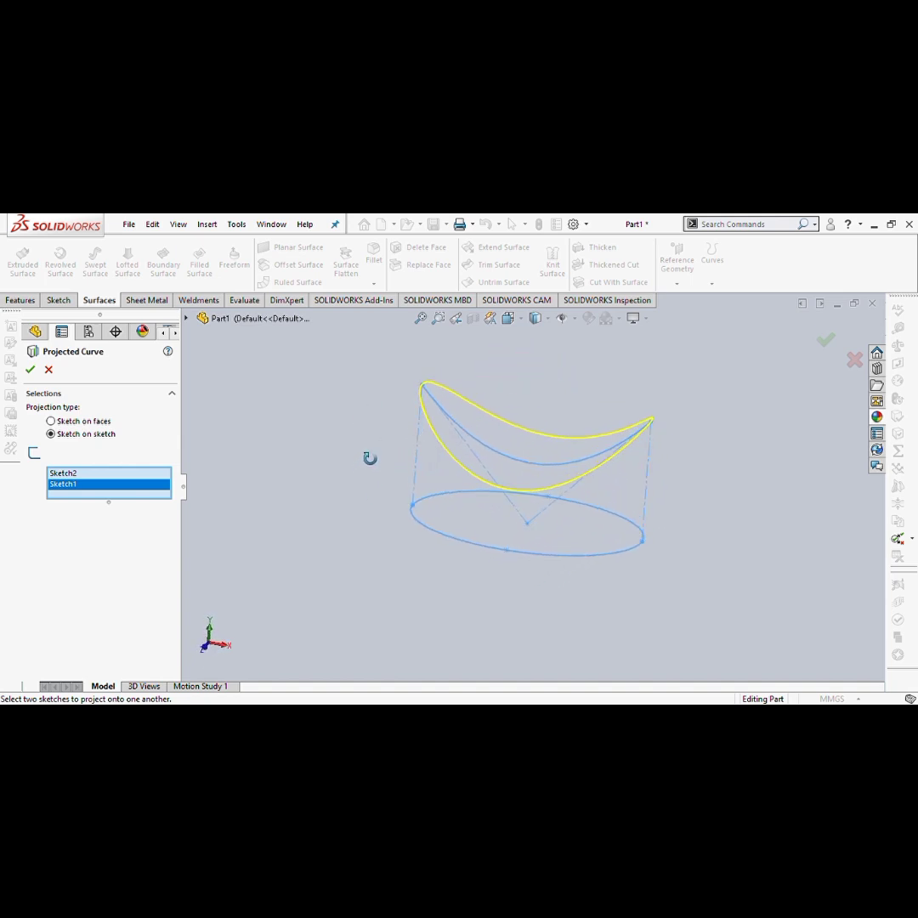
left_click(30, 369)
left_click(311, 444)
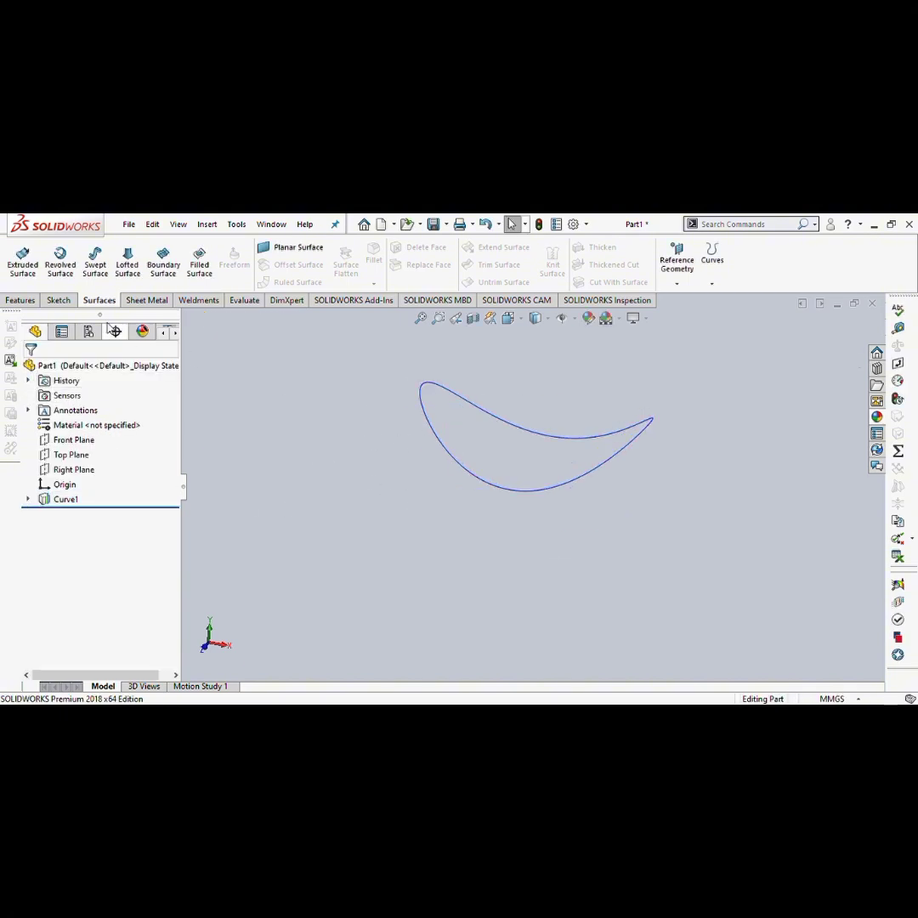
- Create a Filled Surface bounded by the projected curve, with Contact edge setting and surface optimization on
left_click(201, 265)
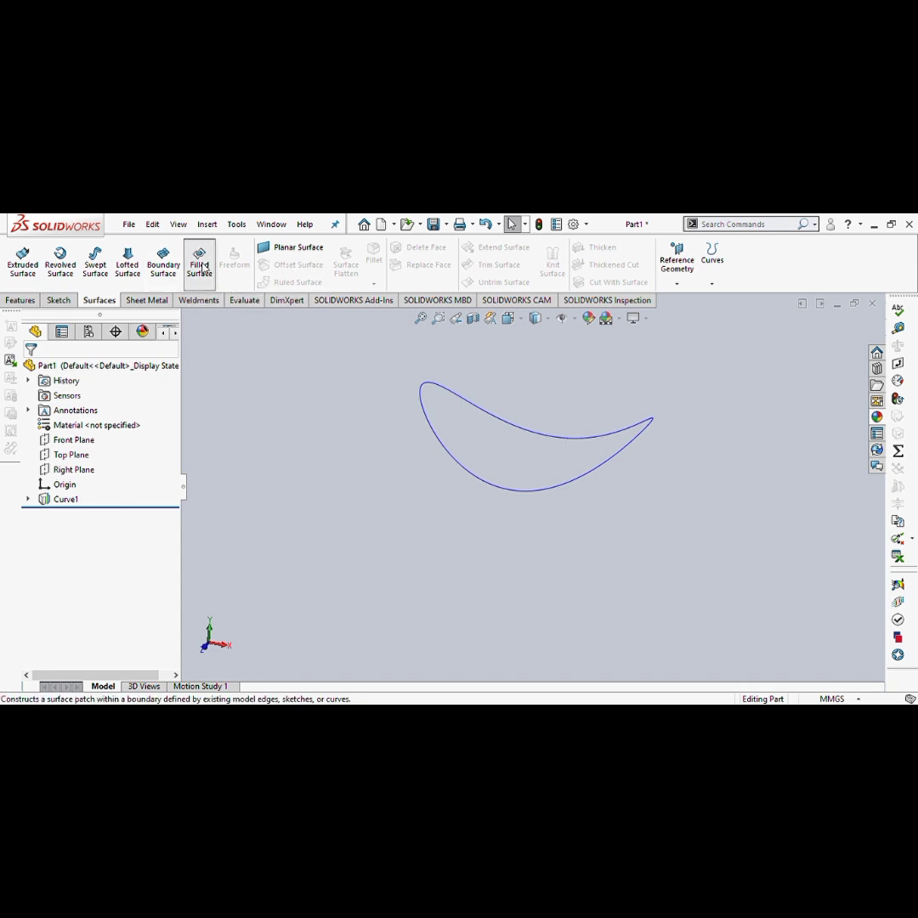
left_click(447, 447)
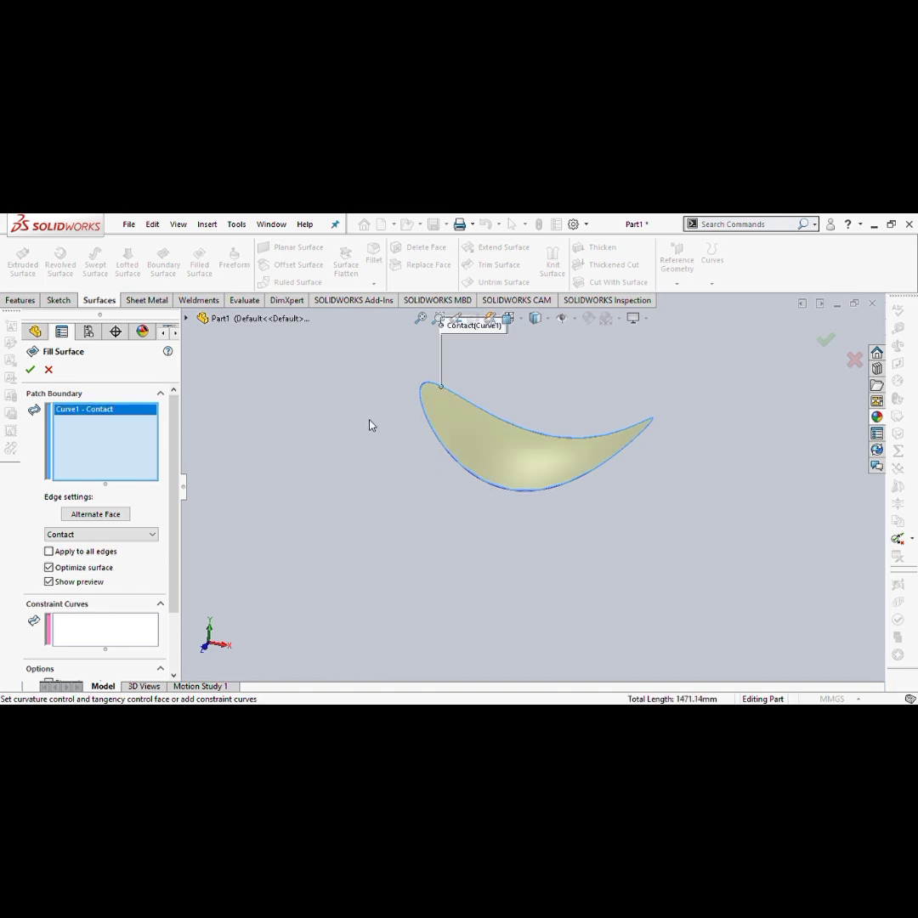
mouse_move(368, 425)
middle_mouse_down()
mouse_move(430, 390)
mouse_move(432, 404)
mouse_move(365, 424)
middle_mouse_up()
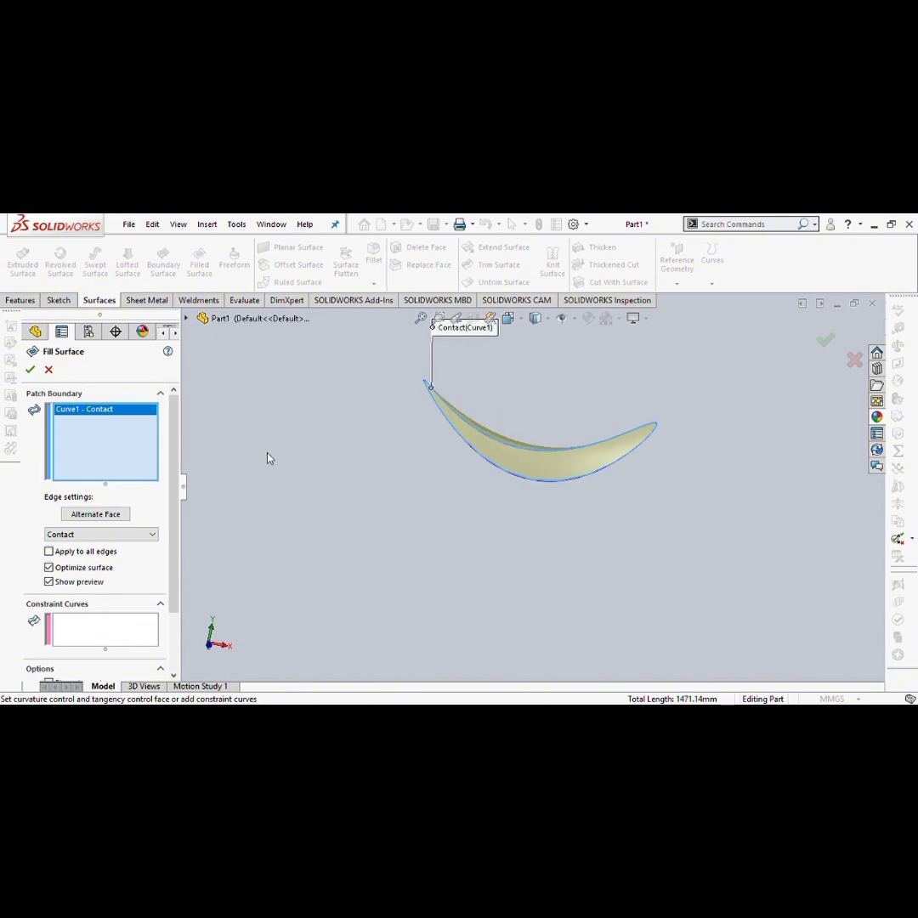
scroll(153, 492, "down", 3)
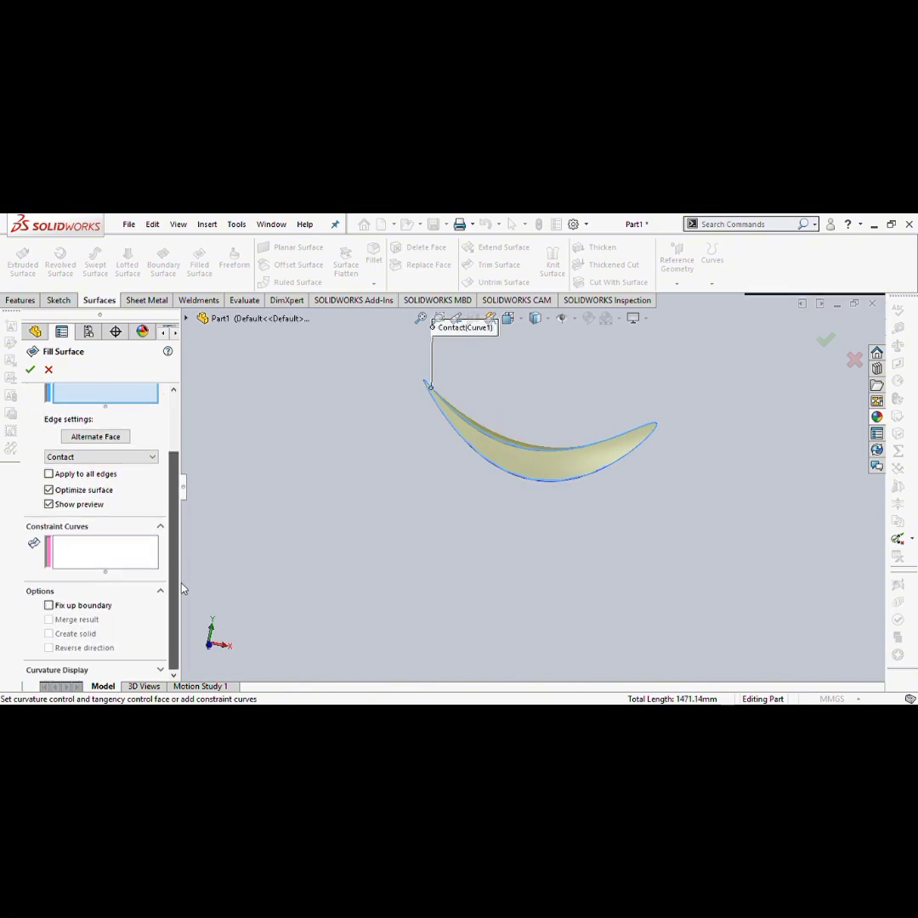
left_click(31, 371)
mouse_move(370, 459)
middle_mouse_down()
mouse_move(379, 475)
mouse_move(367, 520)
mouse_move(367, 479)
middle_mouse_up()
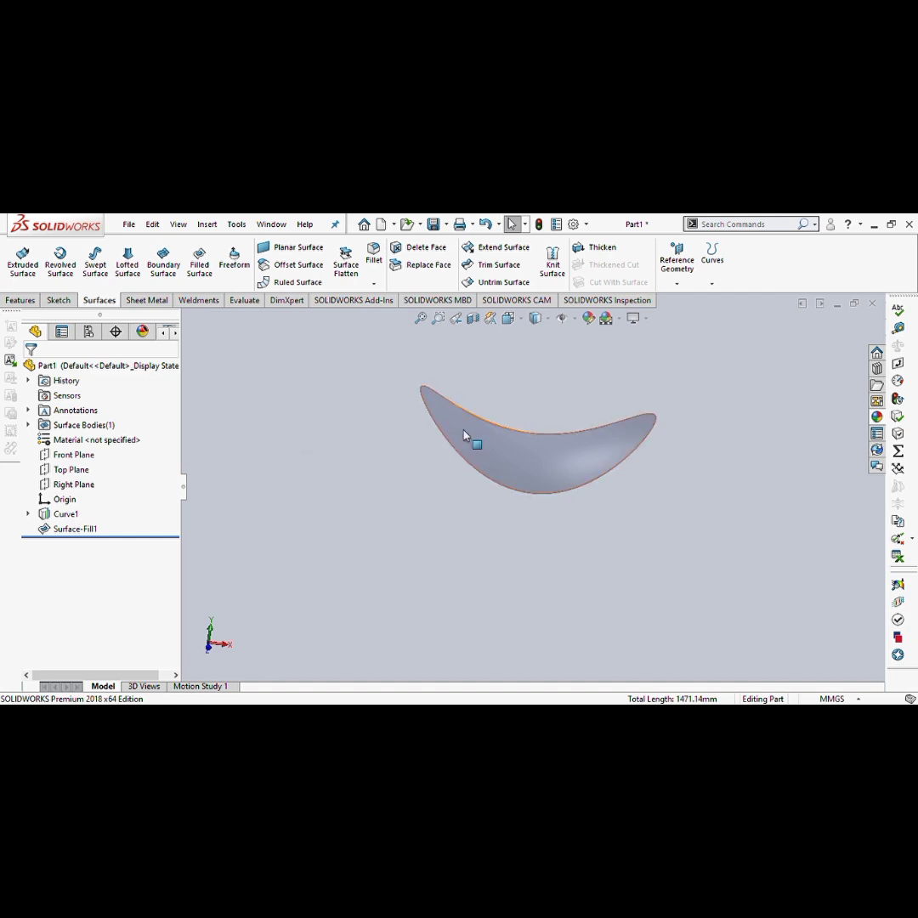
- Thicken the filled surface by 1 mm using the both-sides option
left_click(595, 247)
middle_click_drag(490, 464, 518, 456)
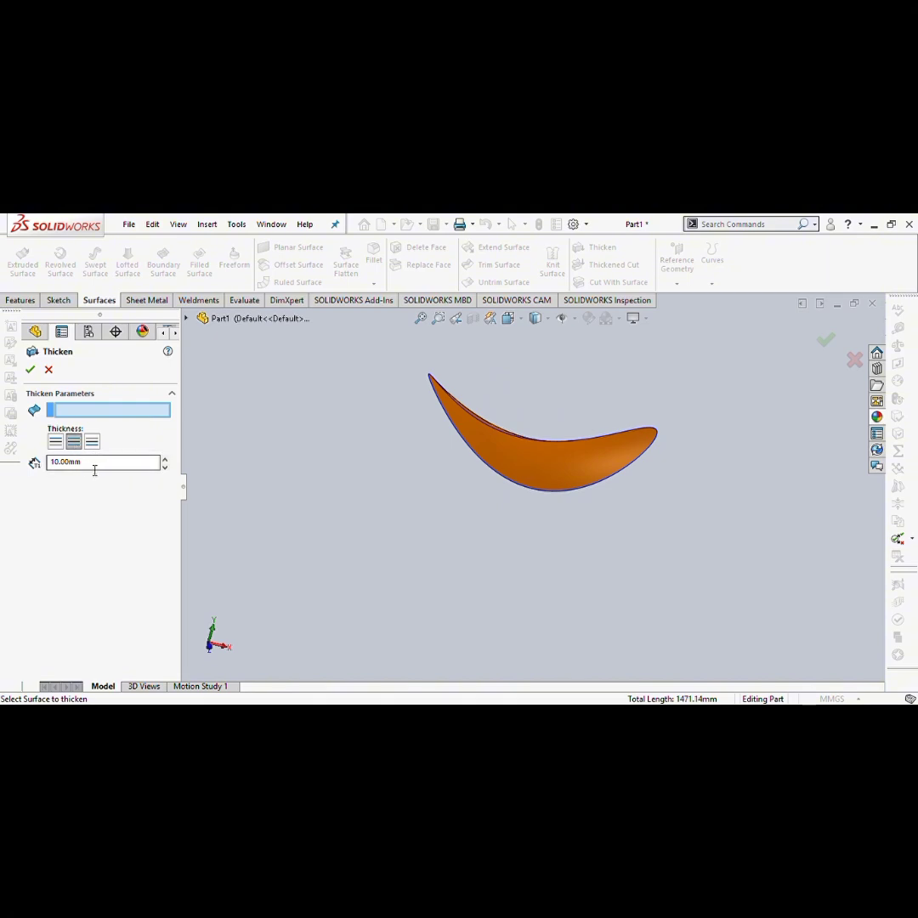
left_click_drag(94, 464, 44, 461)
middle_click_drag(469, 486, 502, 446)
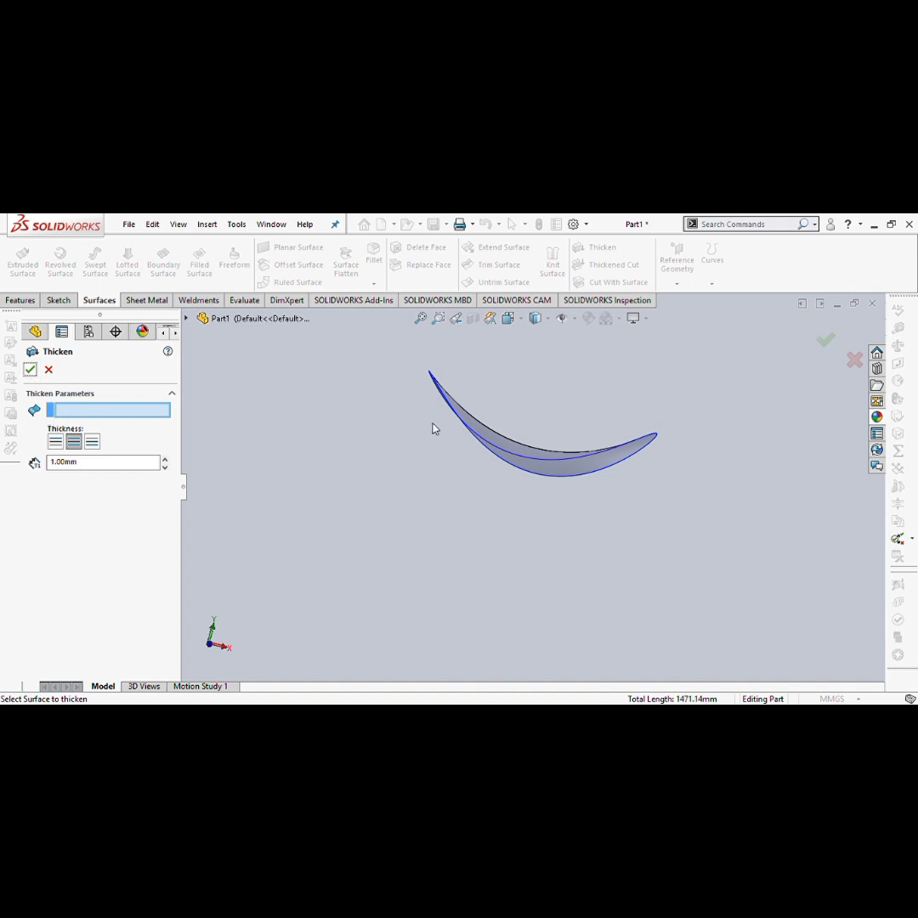
left_click(481, 440)
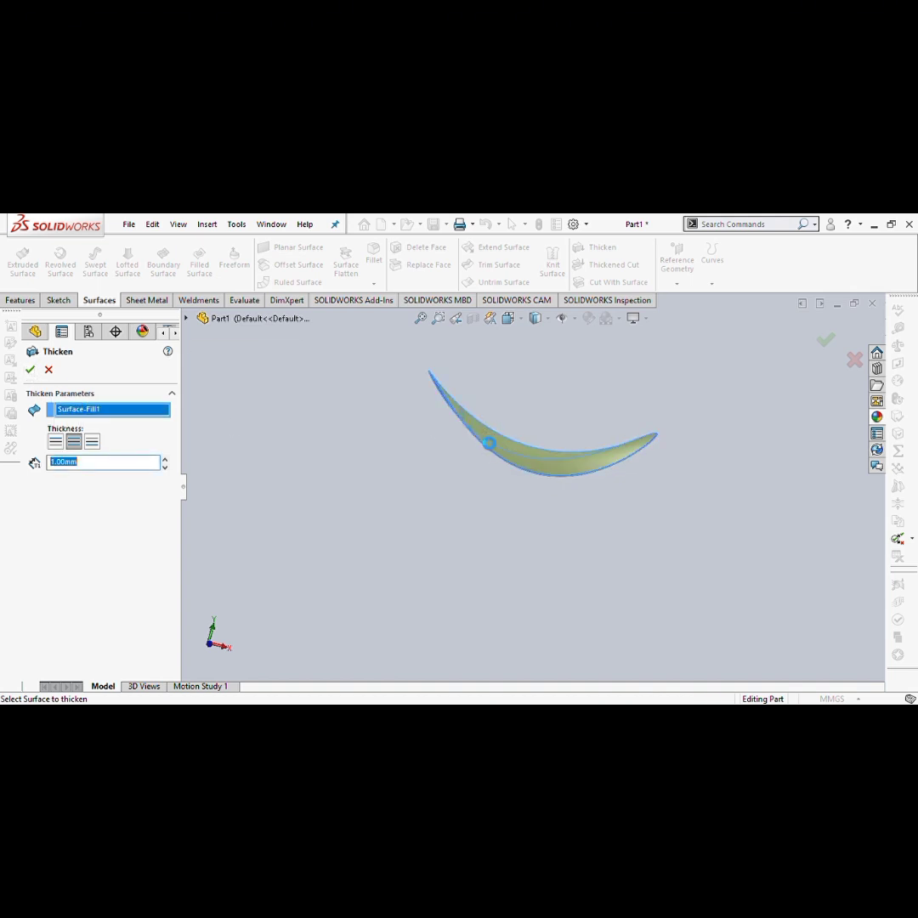
middle_click_drag(481, 441, 249, 415)
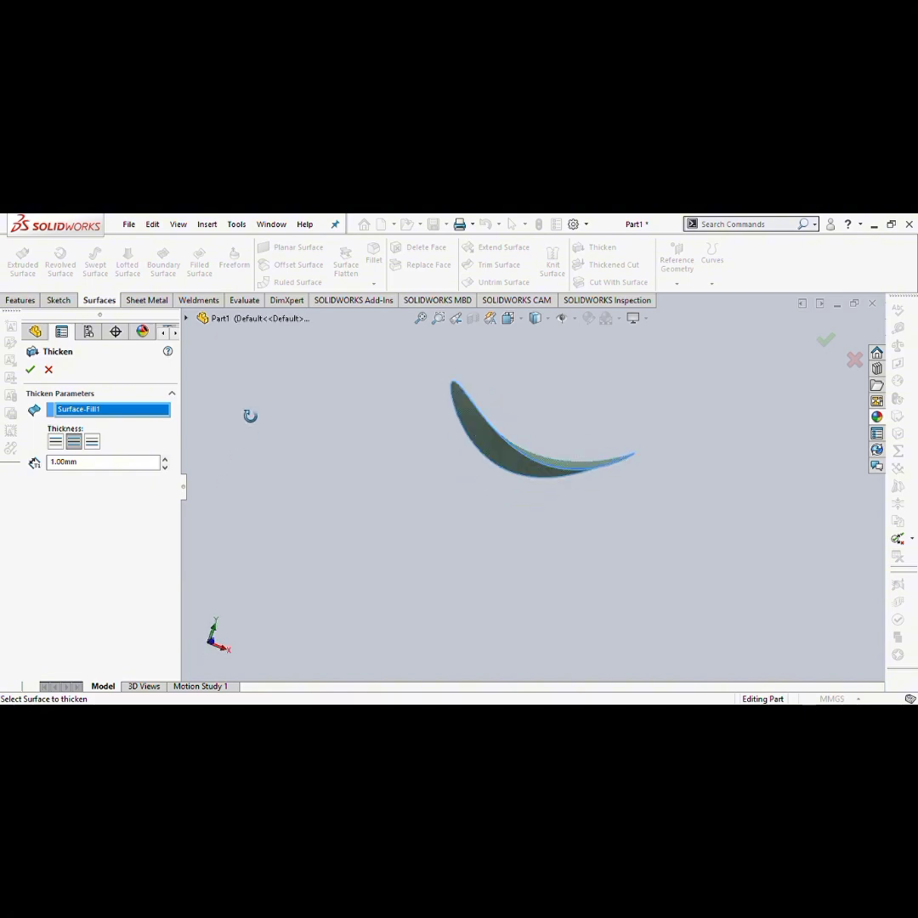
left_click(30, 371)
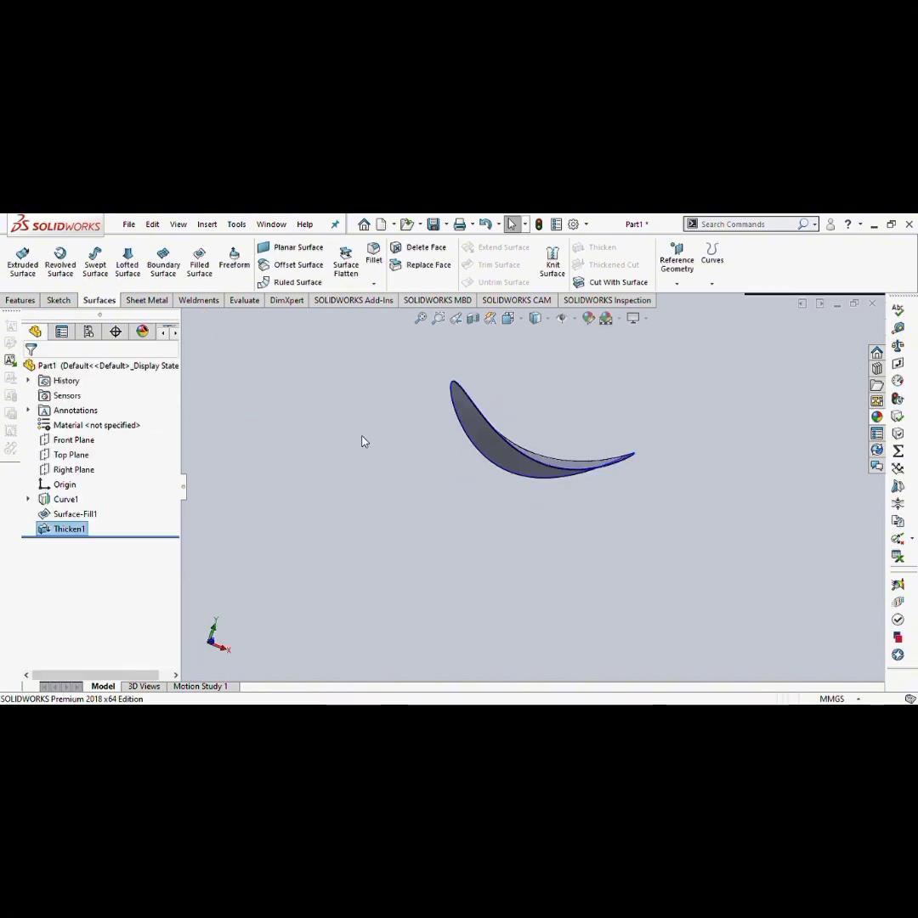
- Apply the sponge appearance from the Organic Miscellaneous category to the thickened part
middle_click_drag(451, 452, 705, 439)
left_click(876, 416)
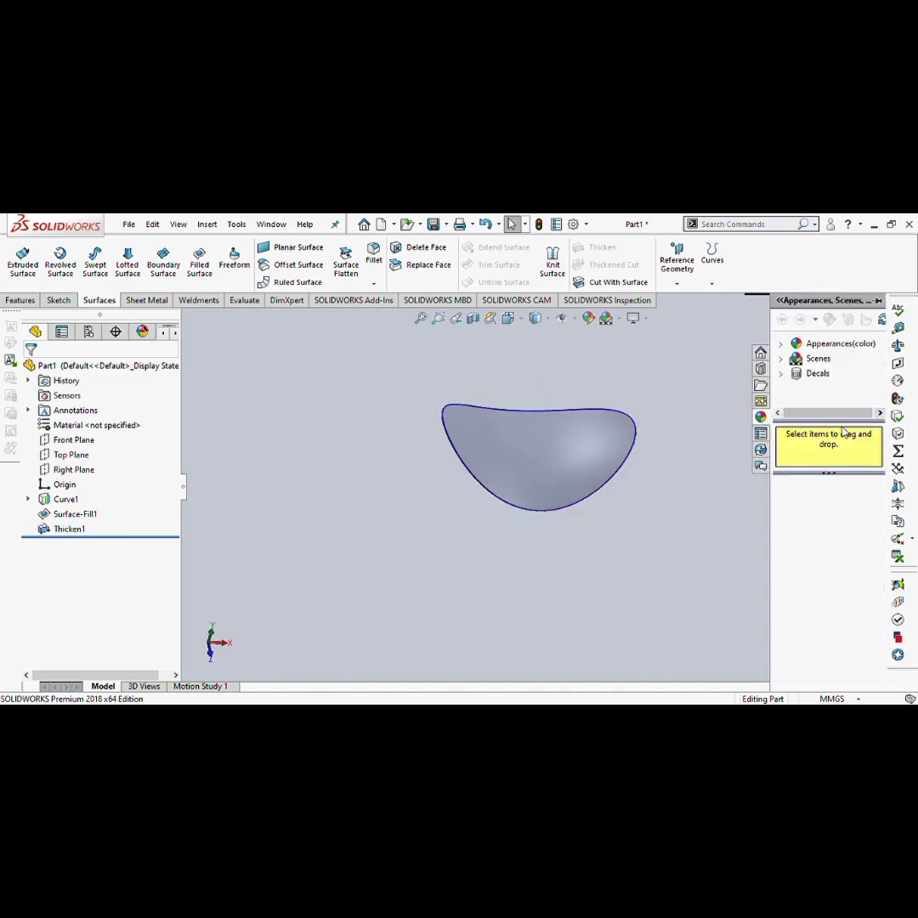
left_click(781, 347)
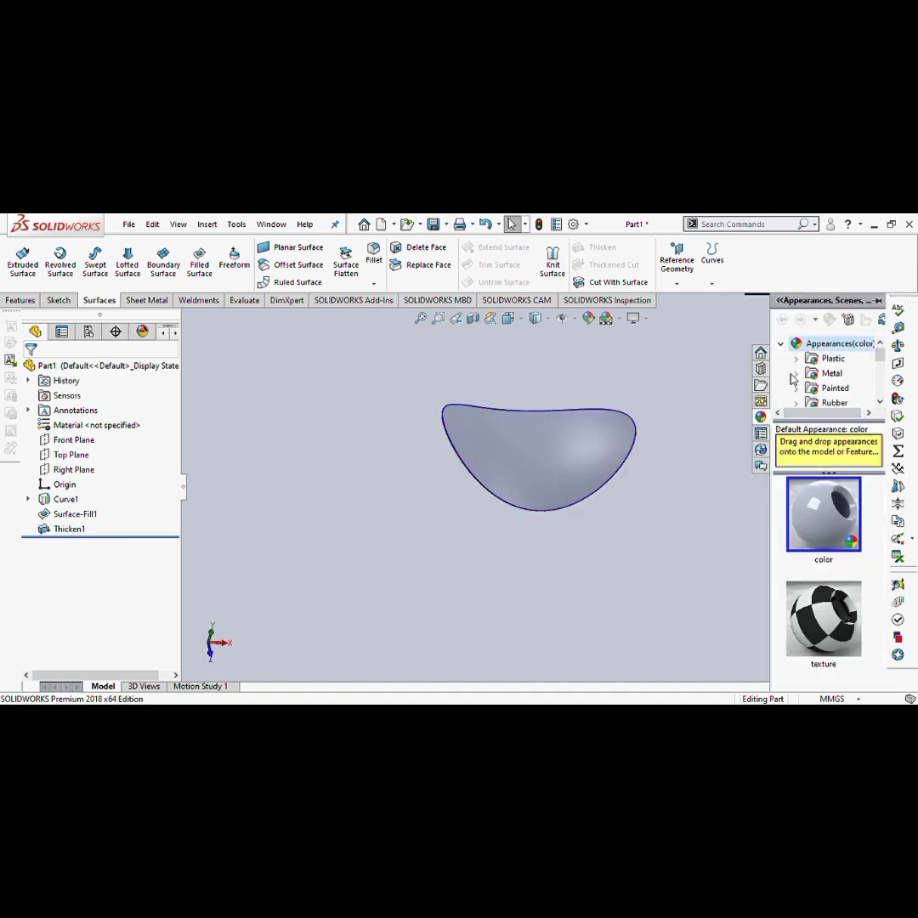
scroll(847, 388, "down", 2)
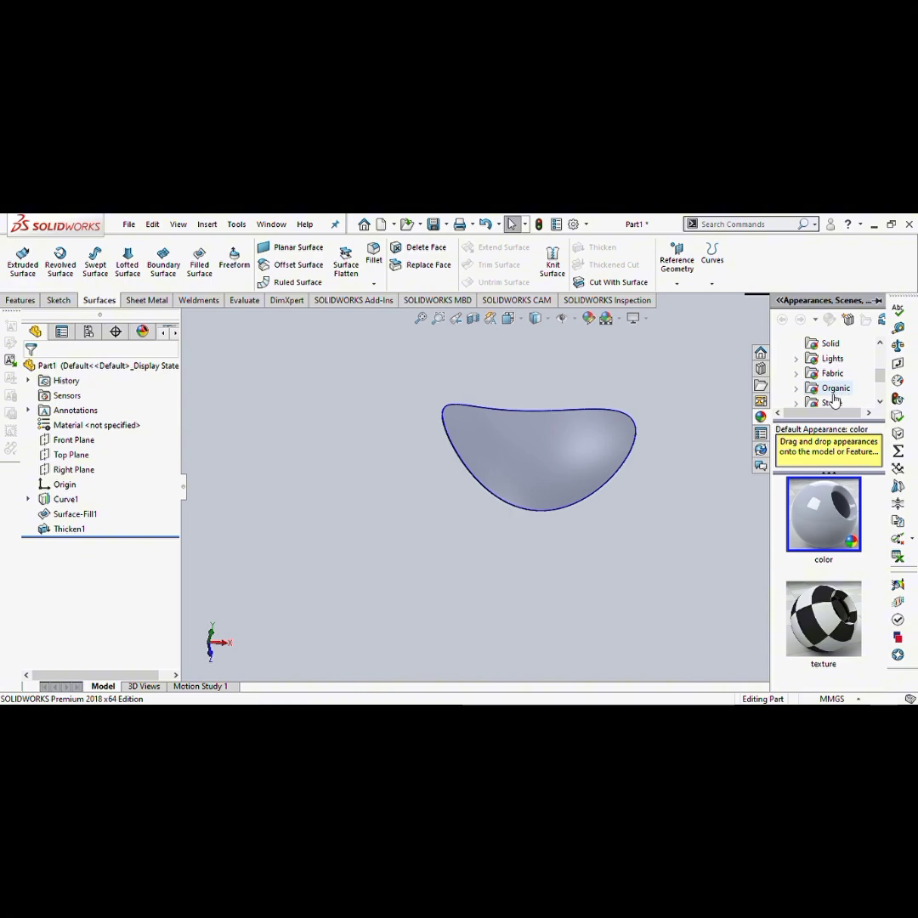
left_click(796, 390)
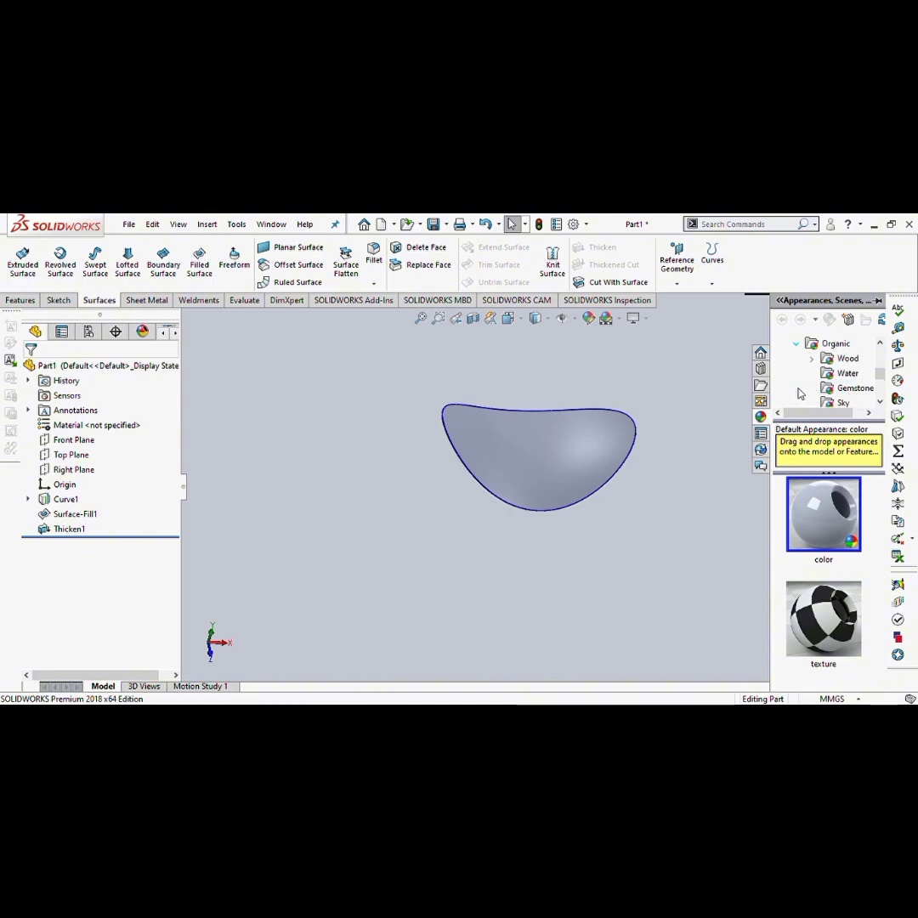
left_click(852, 389)
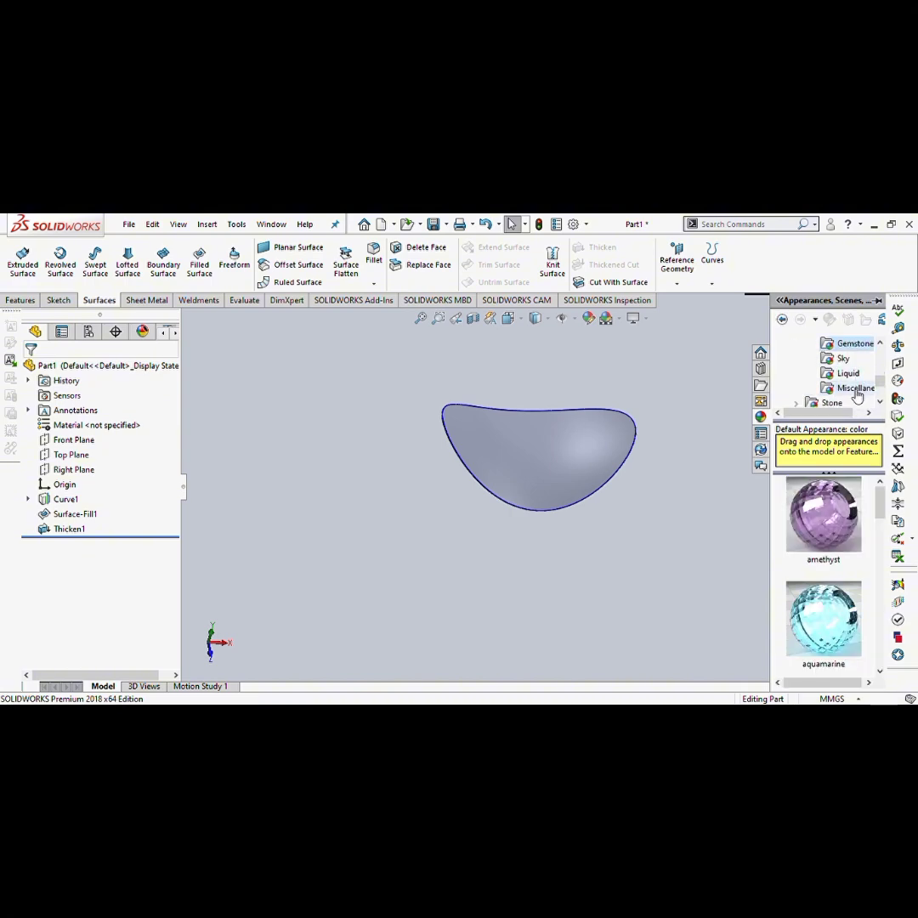
left_click(850, 374)
scroll(854, 372, "up", 2)
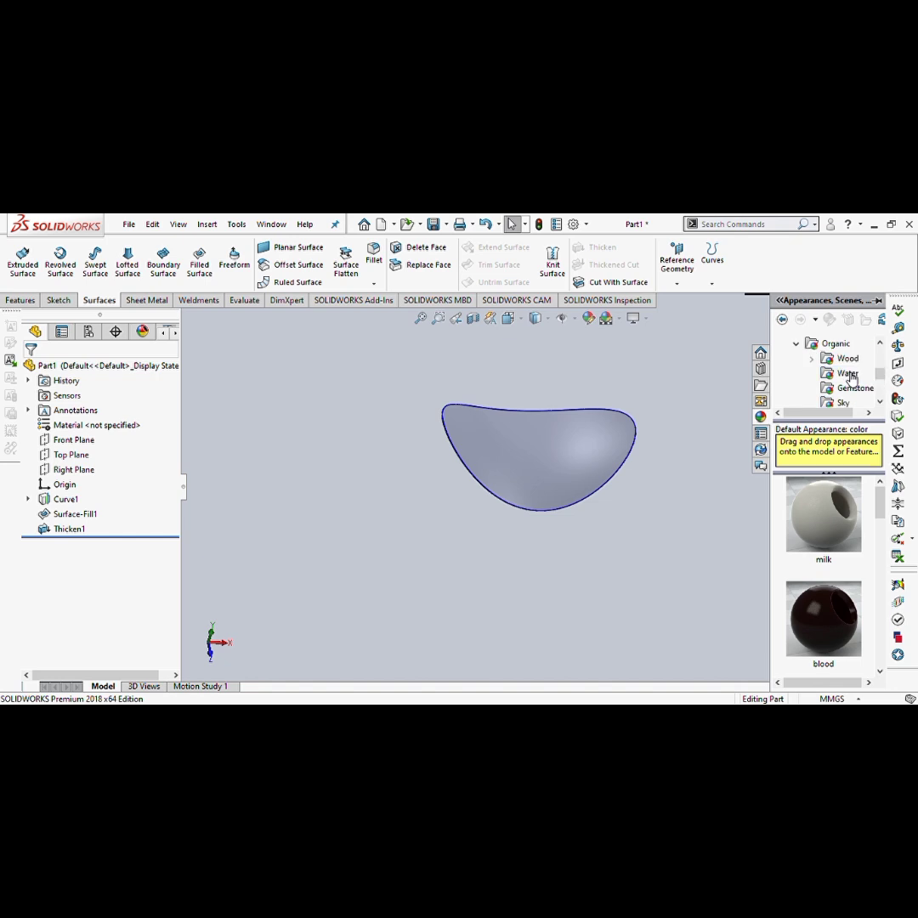
scroll(853, 382, "down", 3)
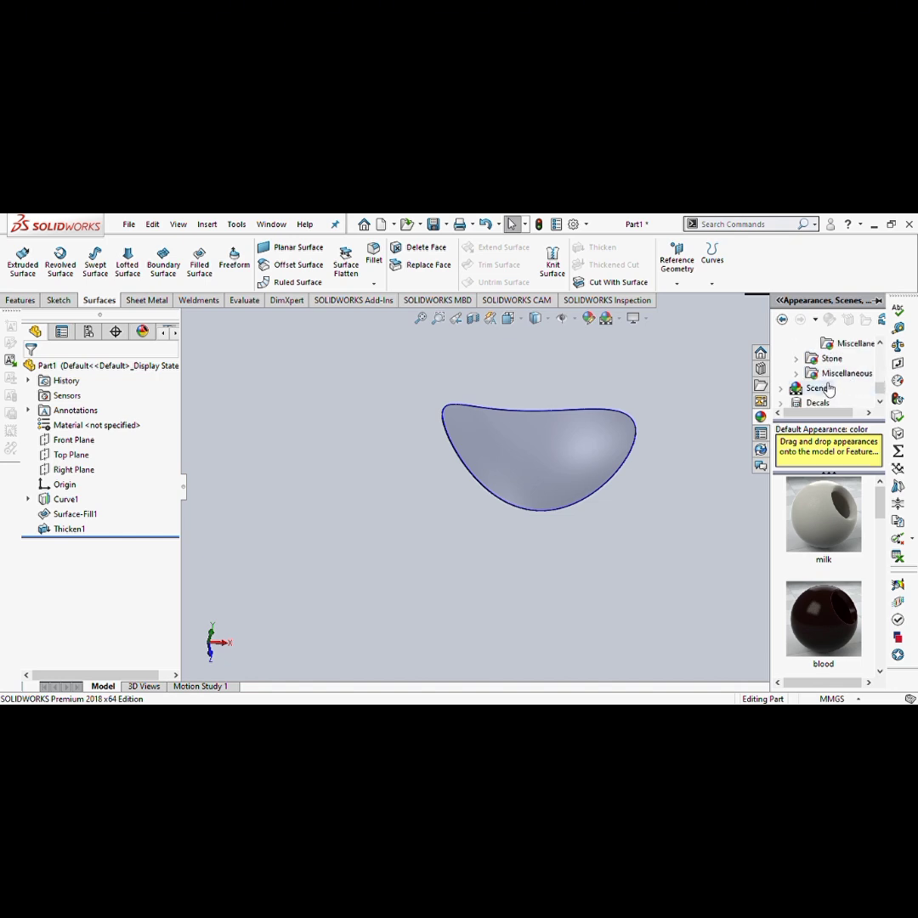
left_click(858, 345)
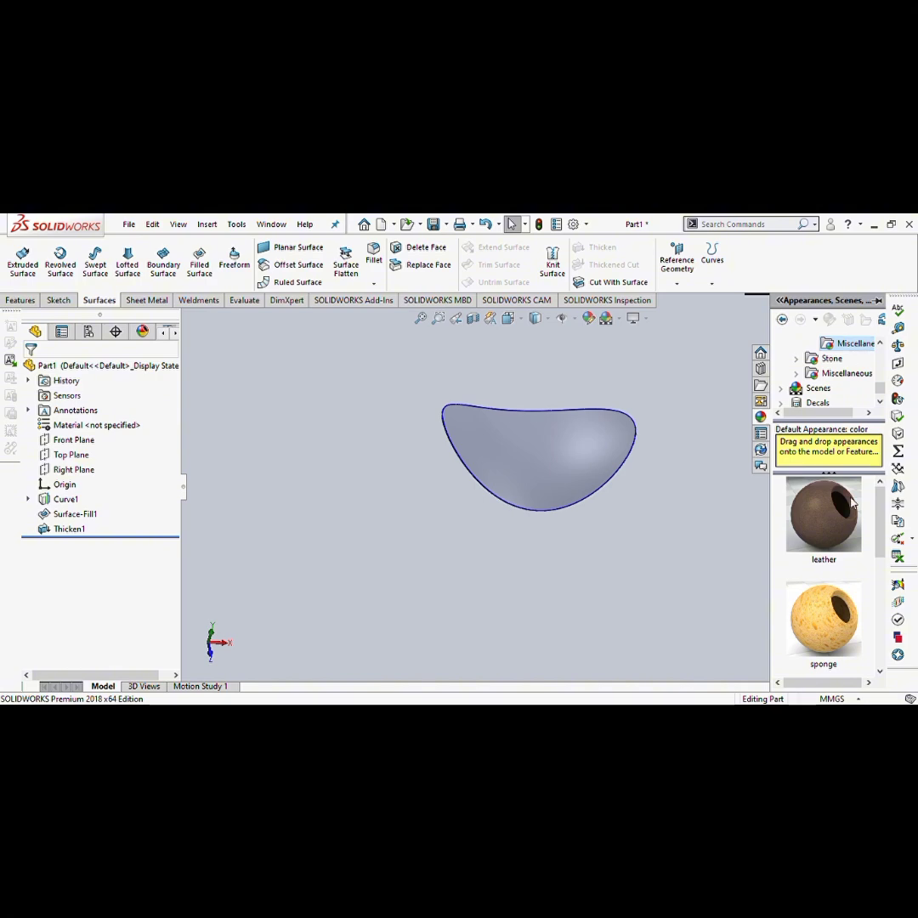
left_click_drag(842, 610, 576, 468)
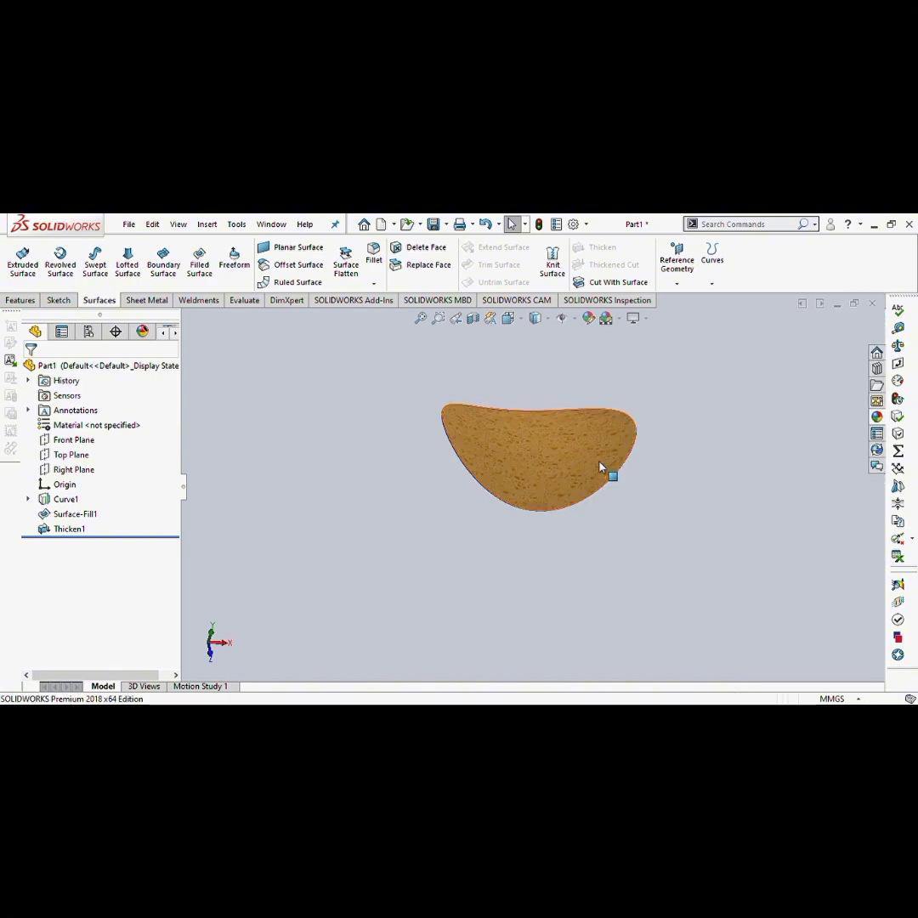
- Start a Flex feature of the Bending type with hard edges on the thickened body
middle_click_drag(604, 467, 547, 394)
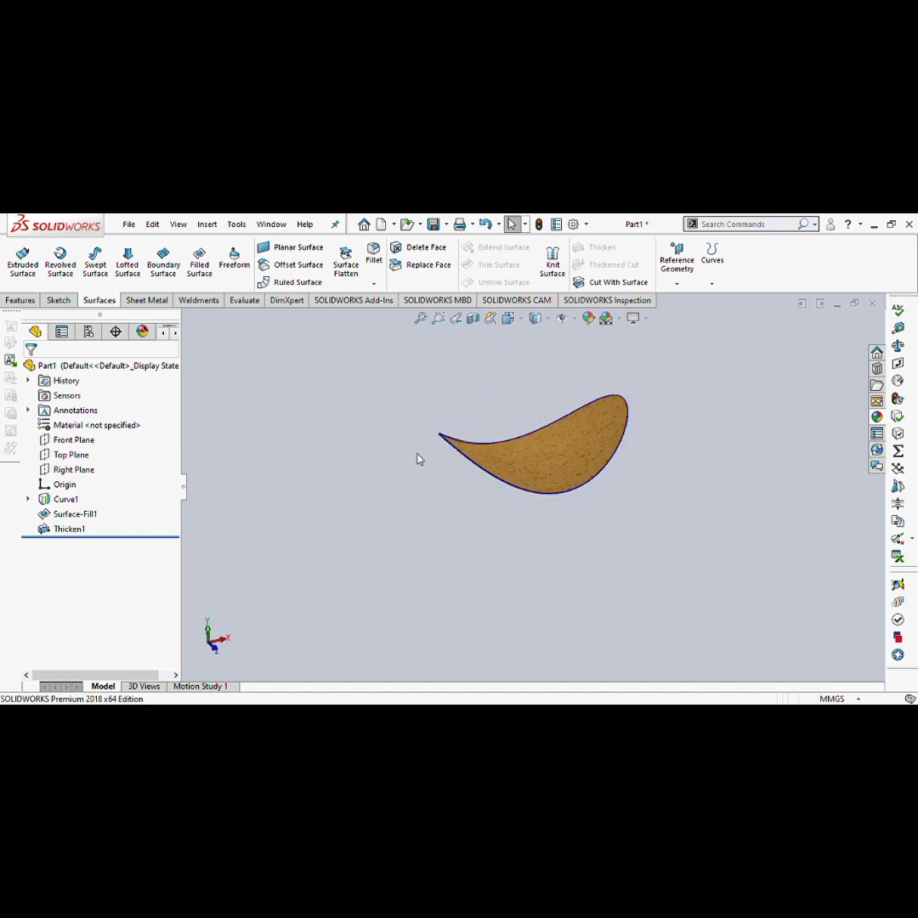
middle_click_drag(434, 454, 473, 519)
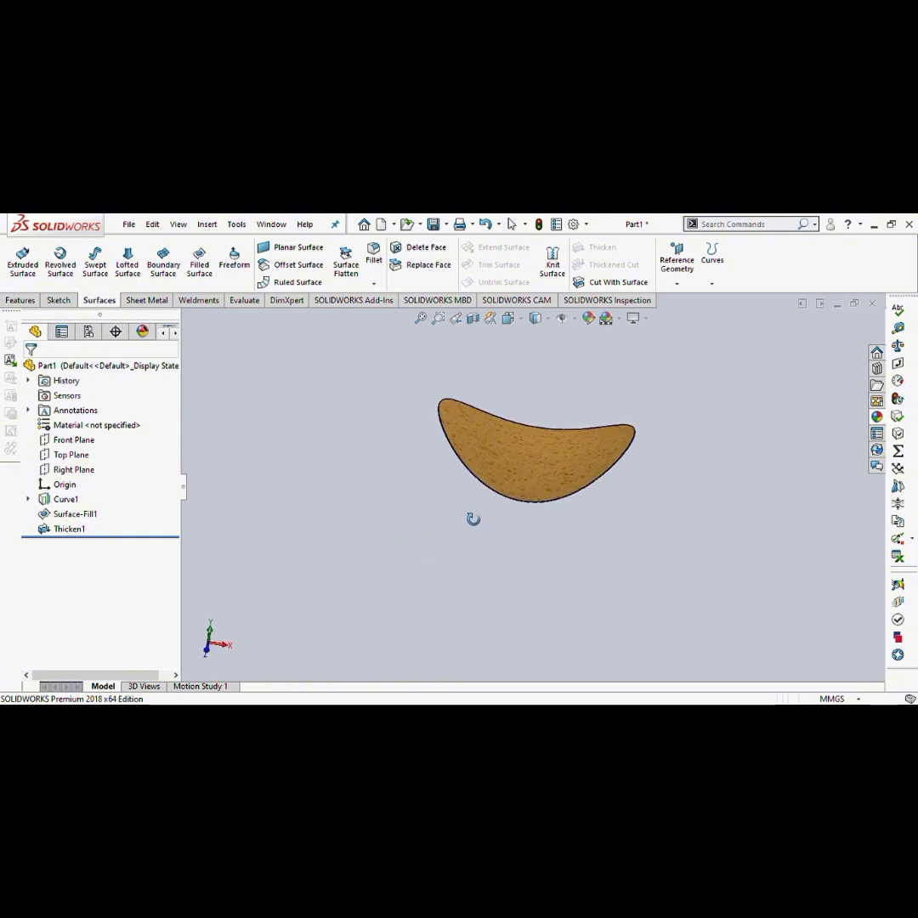
mouse_move(391, 497)
middle_mouse_down()
mouse_move(483, 467)
mouse_move(402, 494)
middle_mouse_up()
middle_click_drag(537, 446, 472, 463)
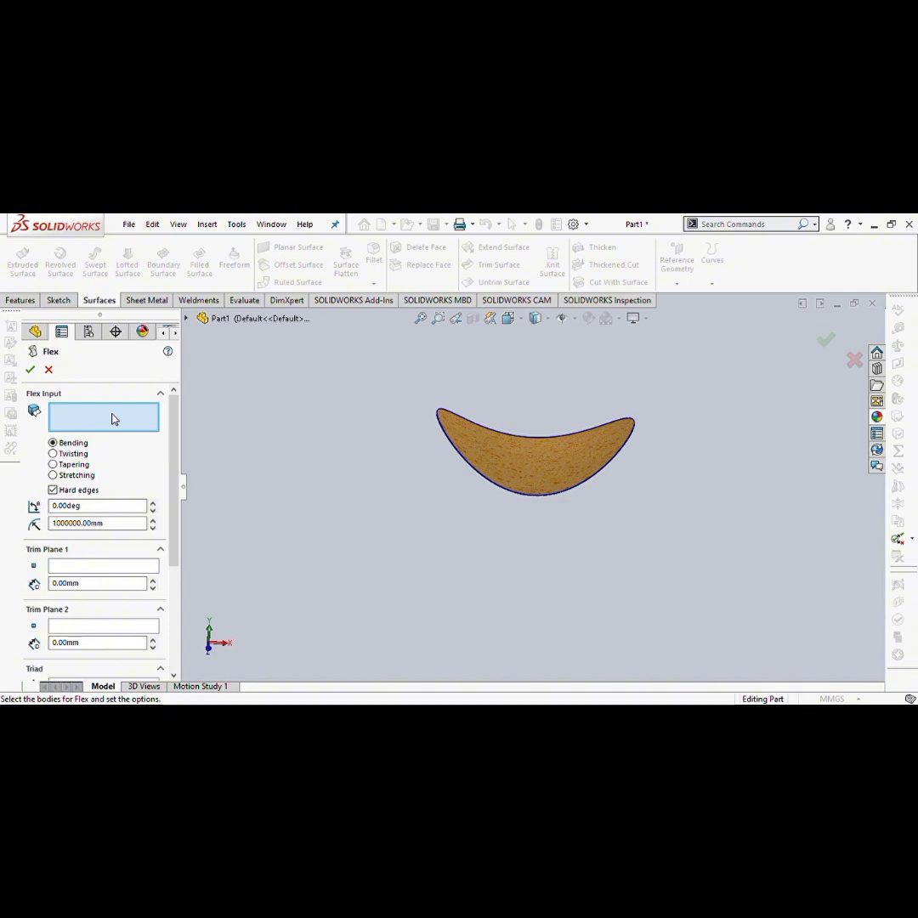
left_click(505, 465)
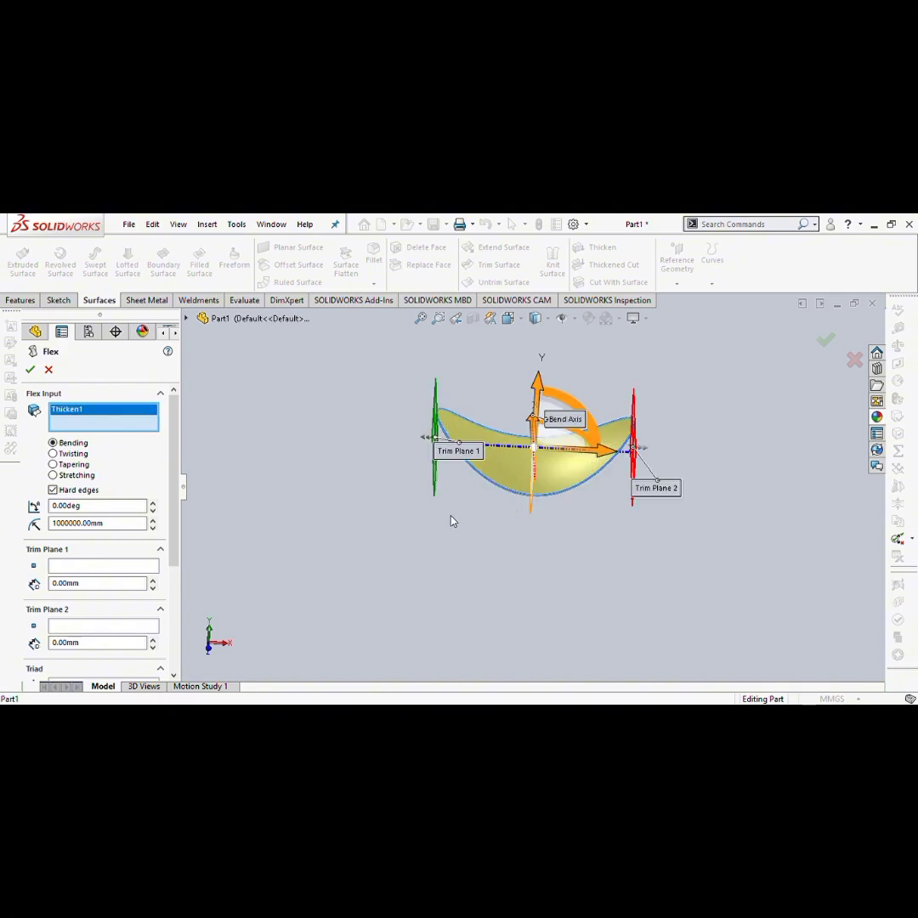
middle_click_drag(453, 521, 448, 484)
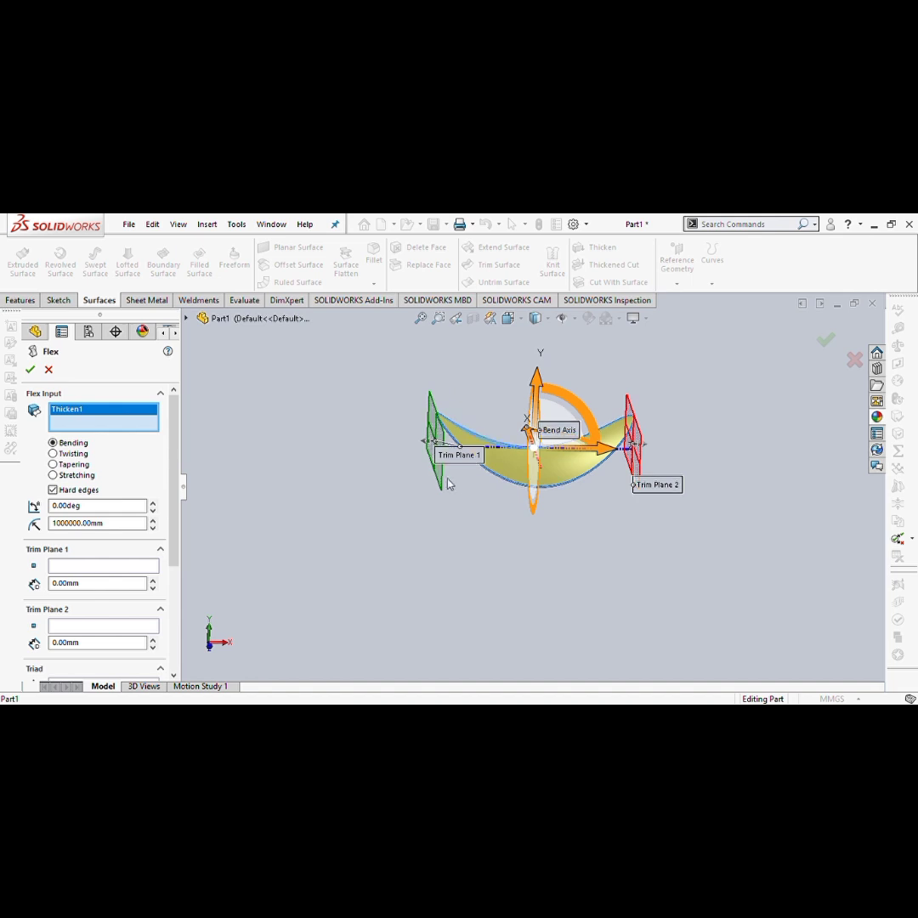
- Set the Flex bend angle to 40 degrees
left_click(153, 502)
left_click(154, 507)
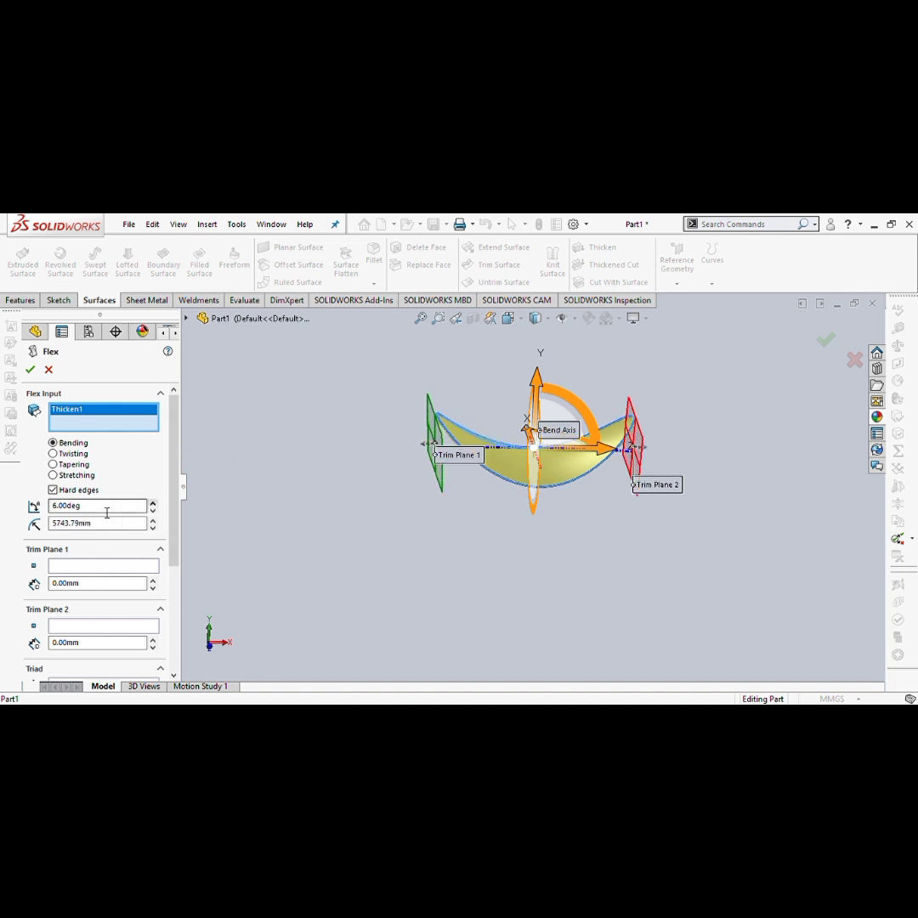
left_click_drag(53, 508, 110, 506)
type("40")
key("Return")
middle_click_drag(192, 546, 406, 470)
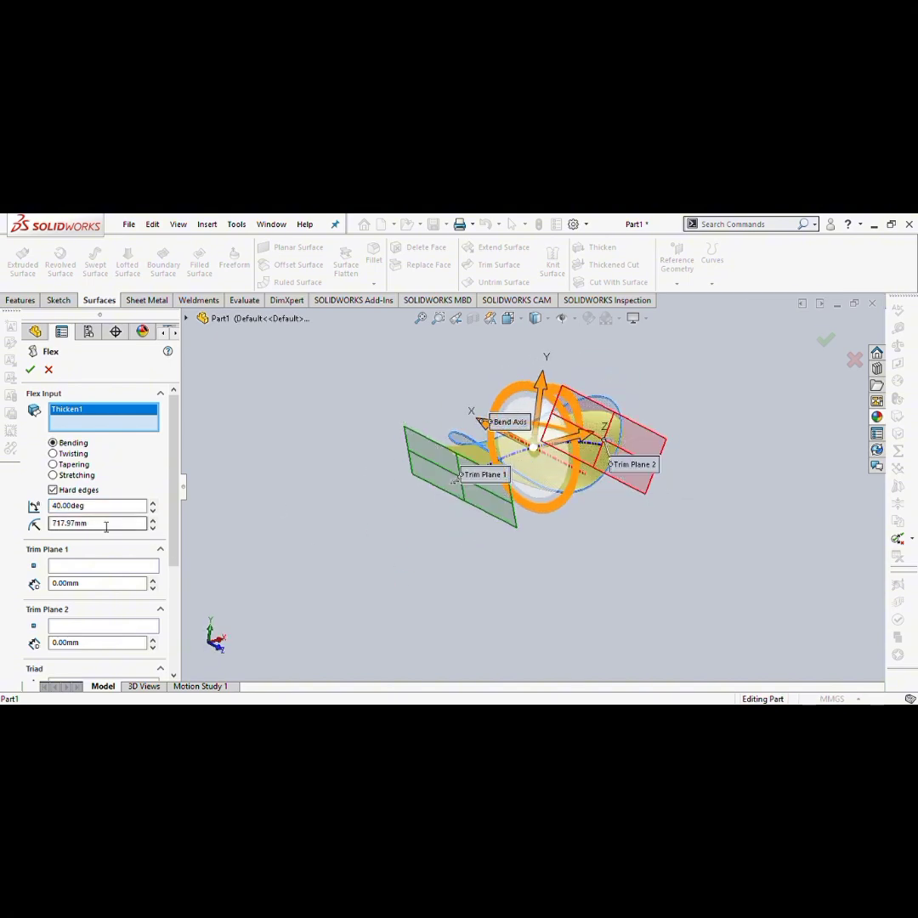
- Set the Flex bend radius to 600 mm and complete the feature
left_click_drag(106, 525, 33, 528)
key("Return")
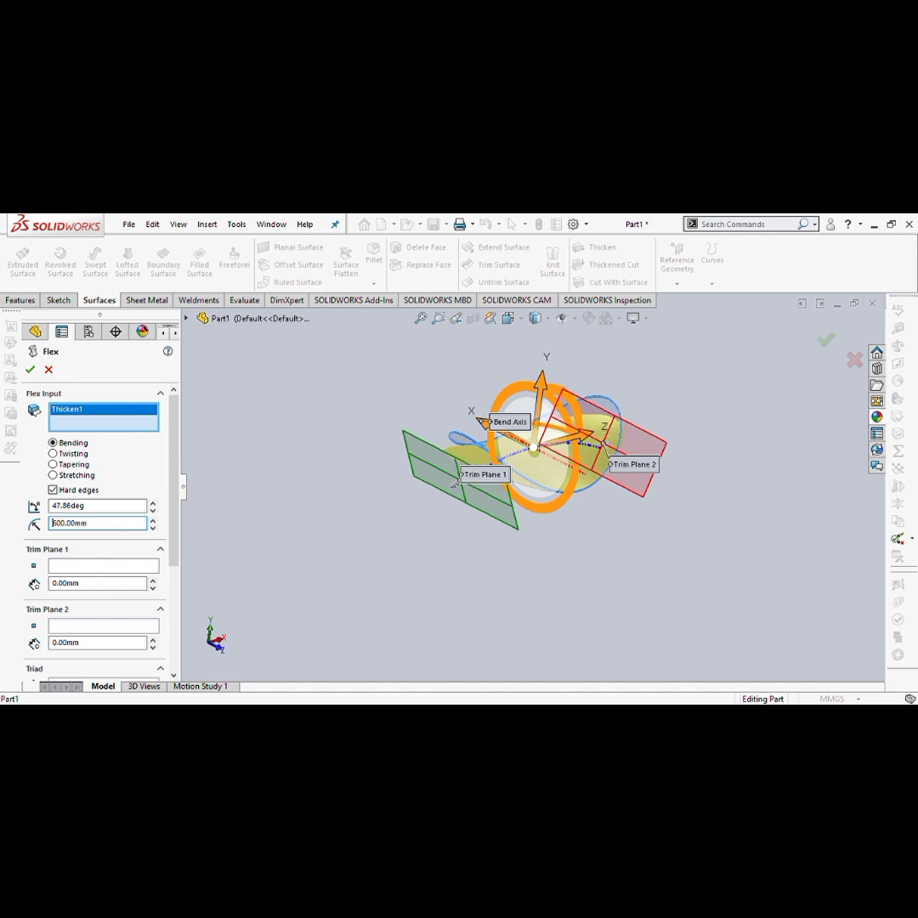
middle_click_drag(537, 543, 416, 526)
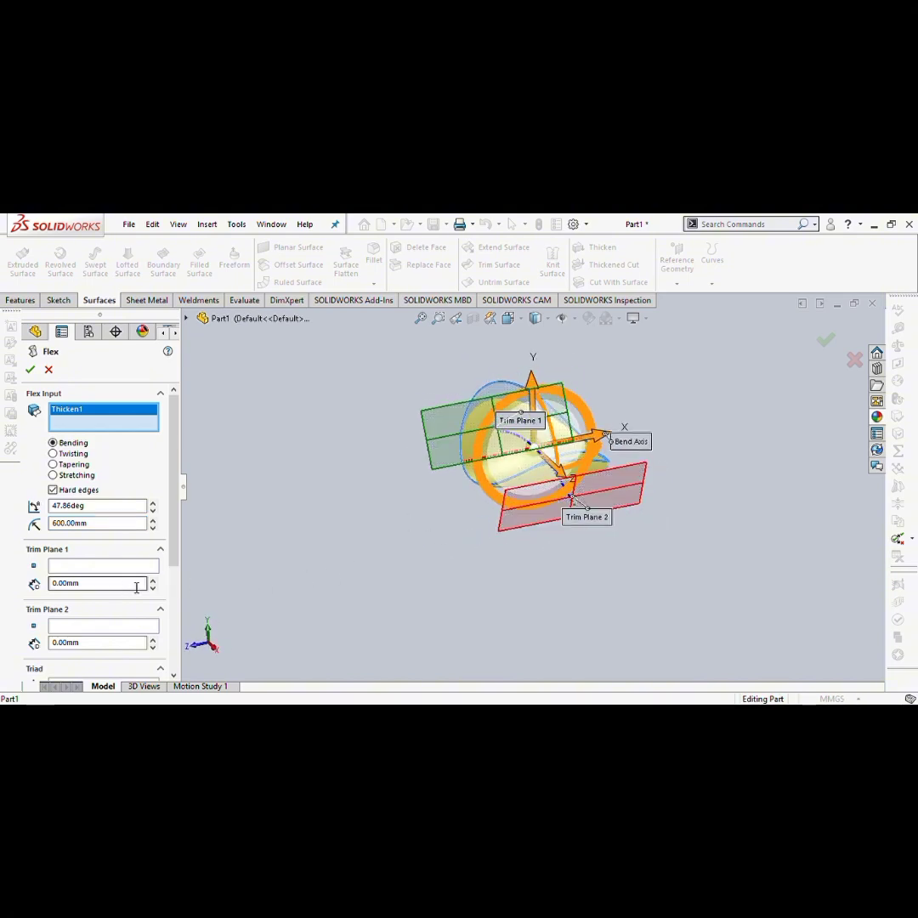
left_click_drag(175, 553, 172, 507)
middle_click_drag(415, 479, 477, 552)
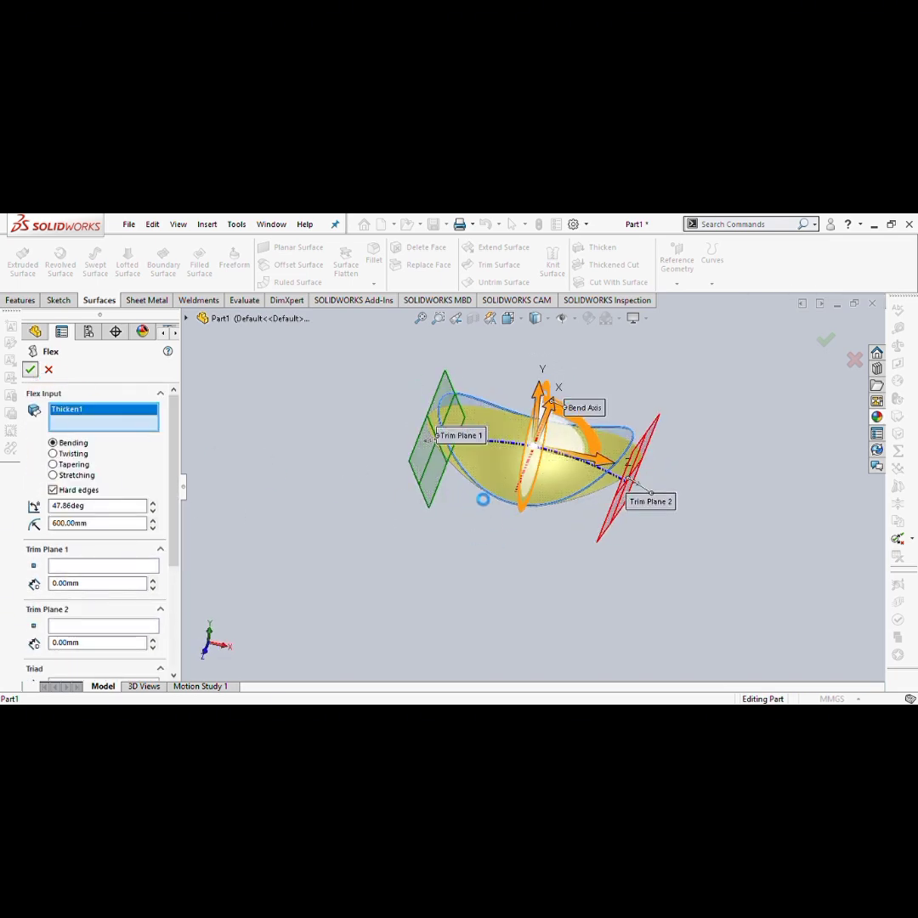
middle_click_drag(471, 511, 444, 496)
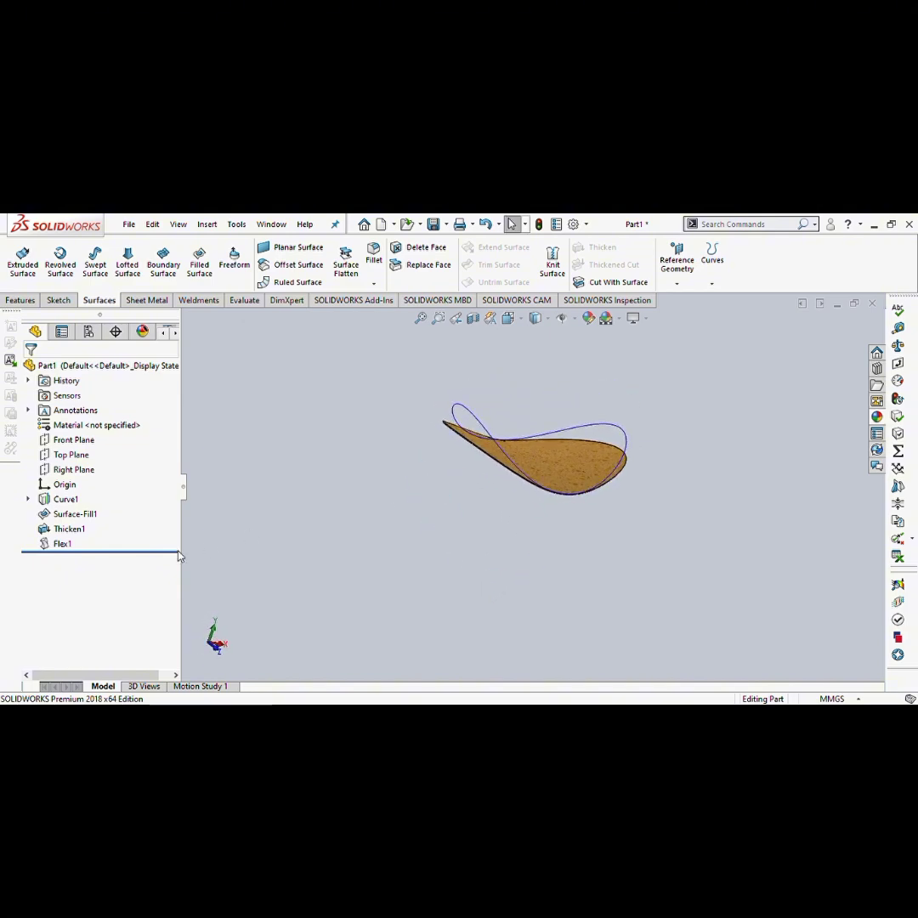
- Roll the feature history back to just before the Flex feature, keeping Thicken1 as the last active feature
left_click(129, 553)
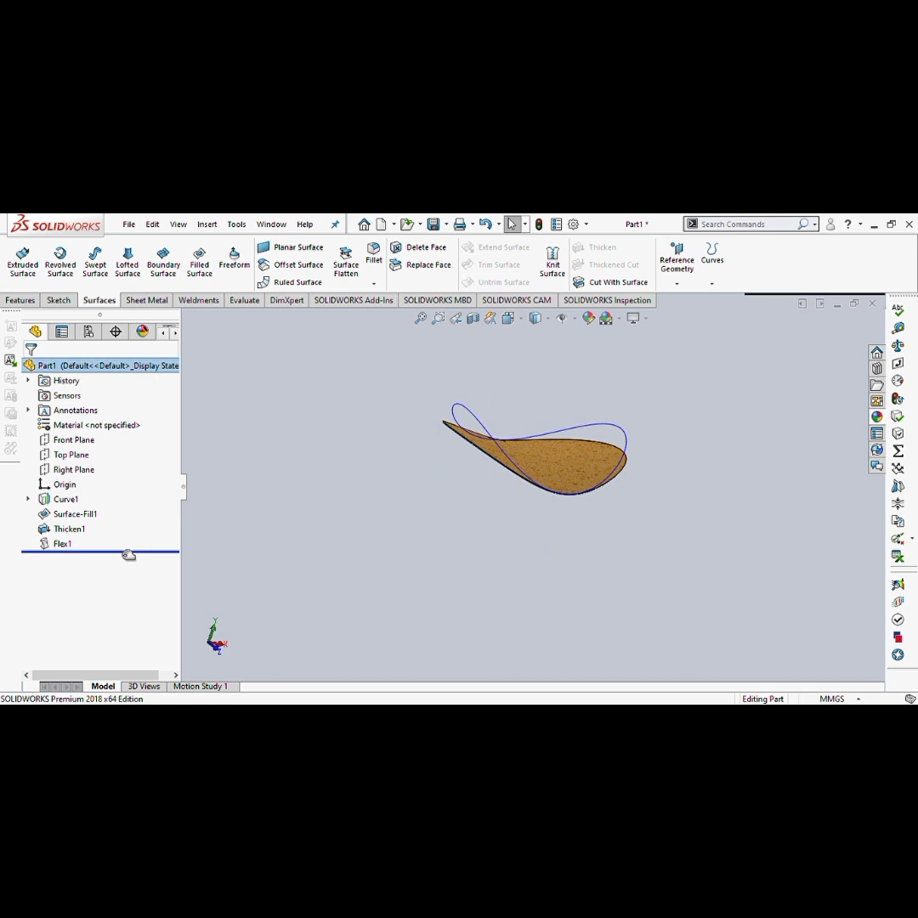
left_click_drag(128, 555, 131, 543)
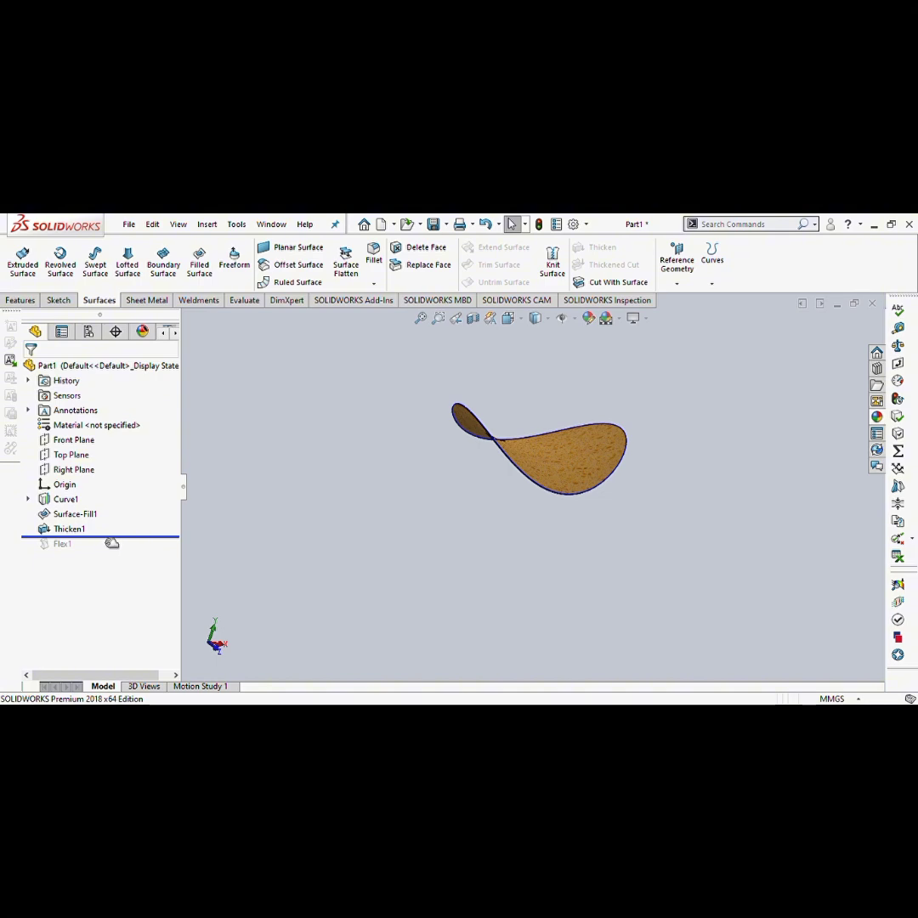
middle_click_drag(637, 480, 524, 494)
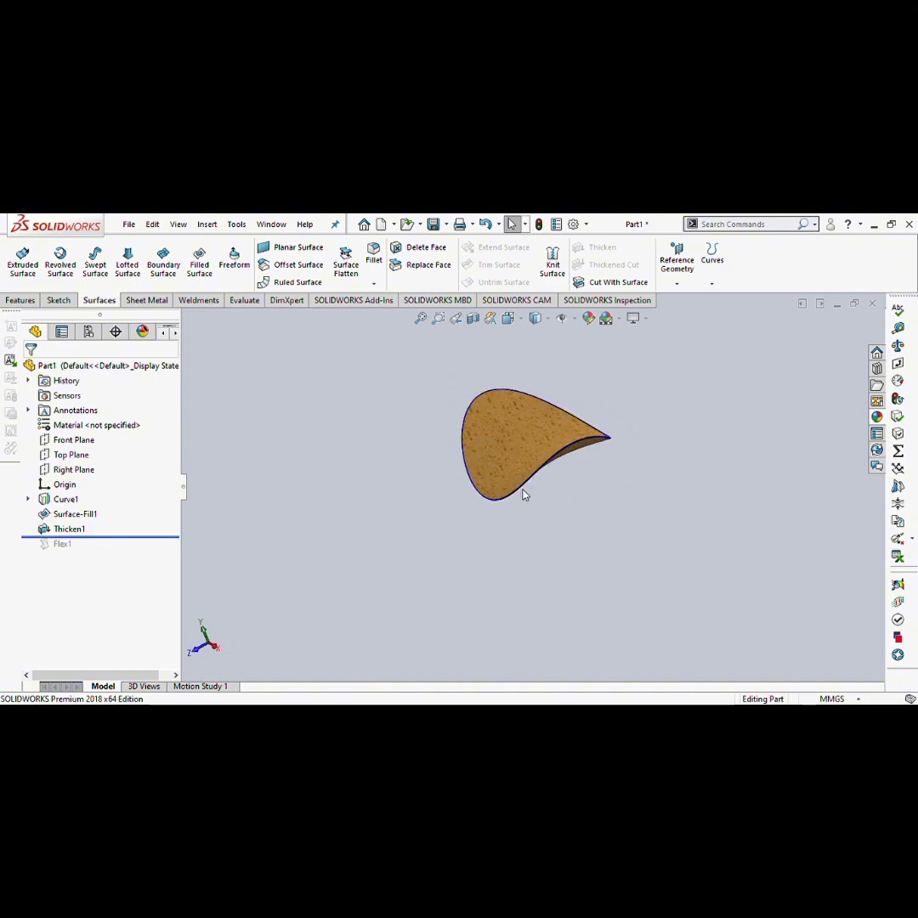